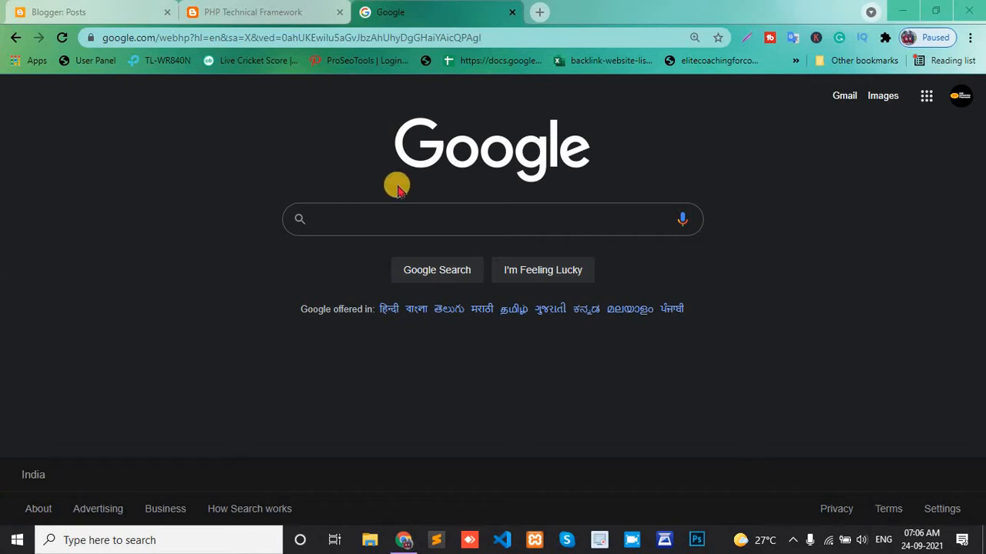
Search the web for google analytics, open the Google Analytics site and start setting up measurement
click(321, 38)
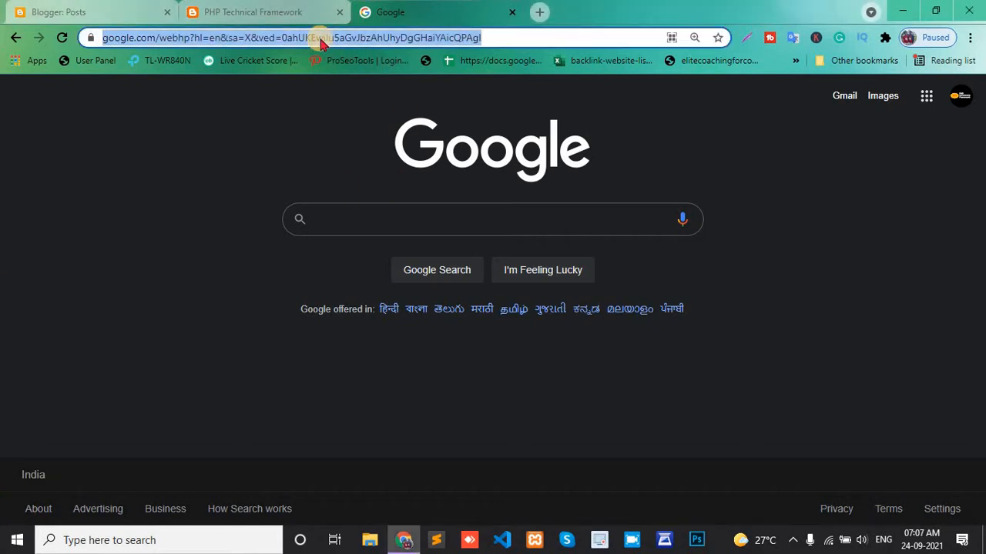
text(google an)
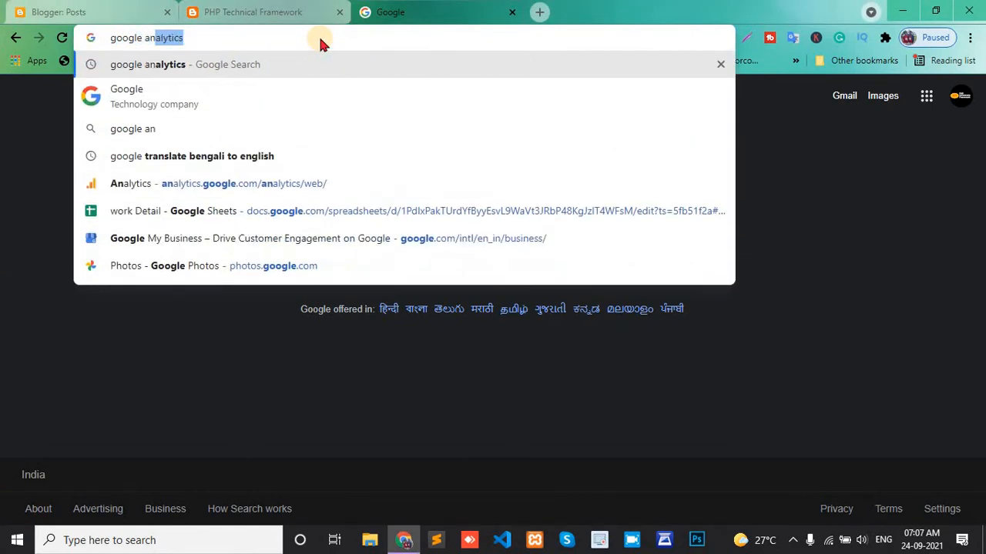
click(150, 69)
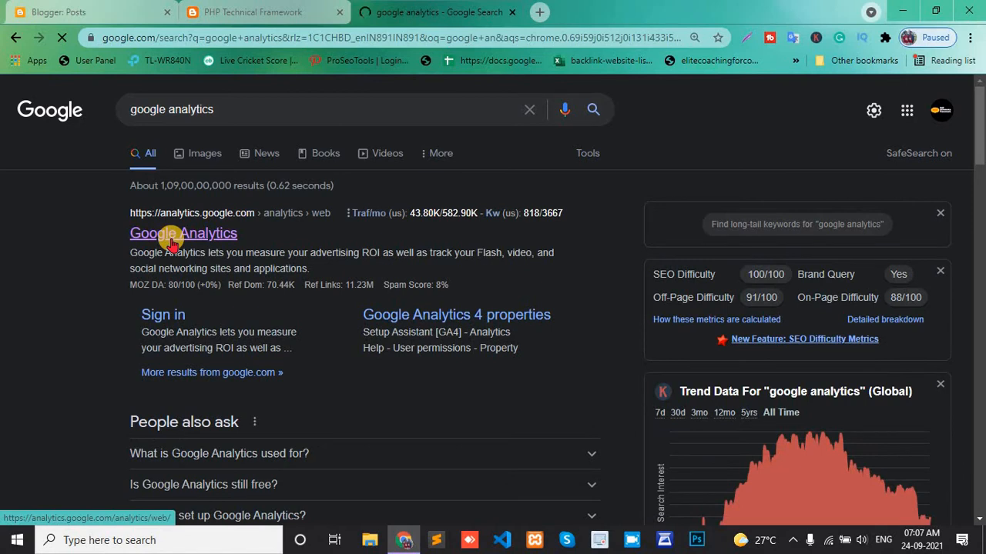
click(171, 241)
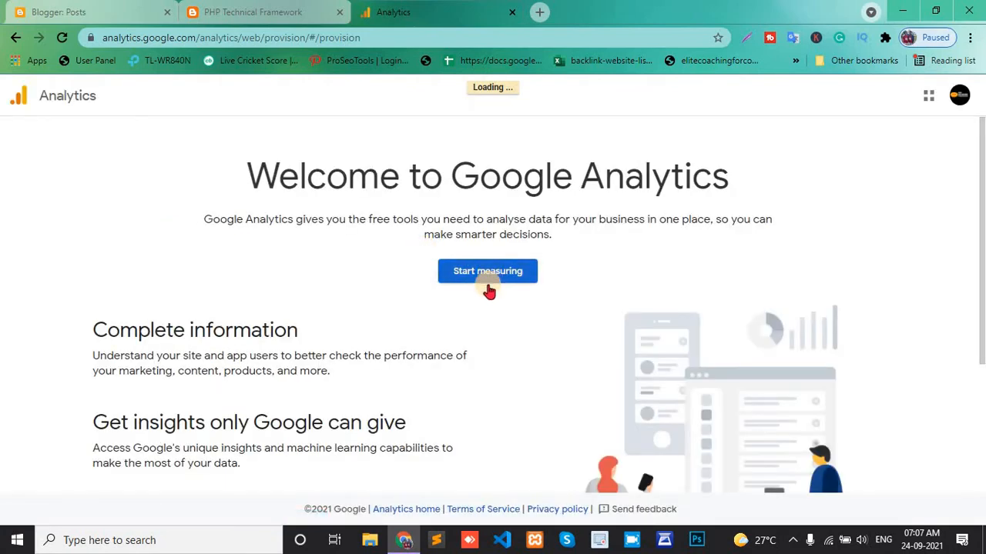
click(478, 277)
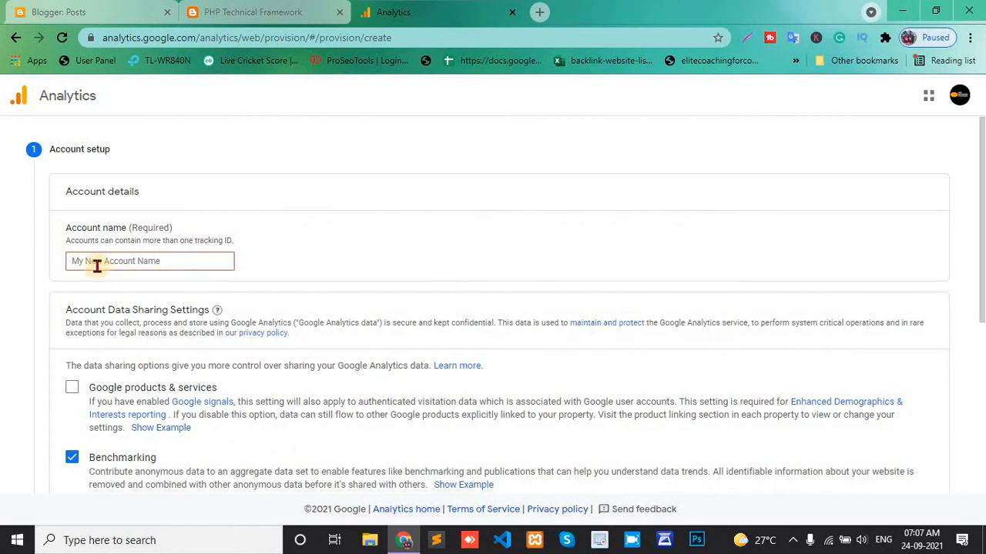
Look up the web address of the open PHP Technical Framework blog and return to the Analytics account setup
click(97, 264)
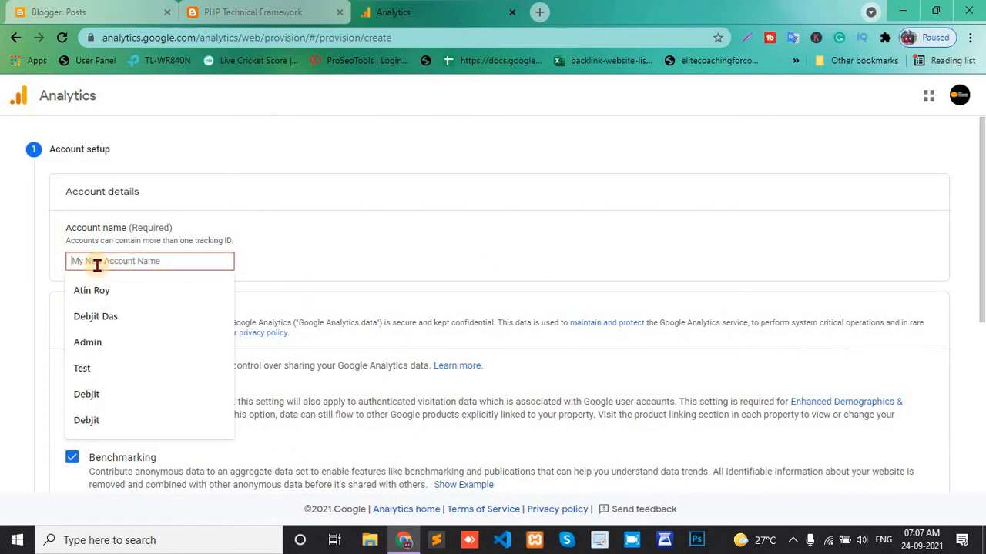
click(262, 12)
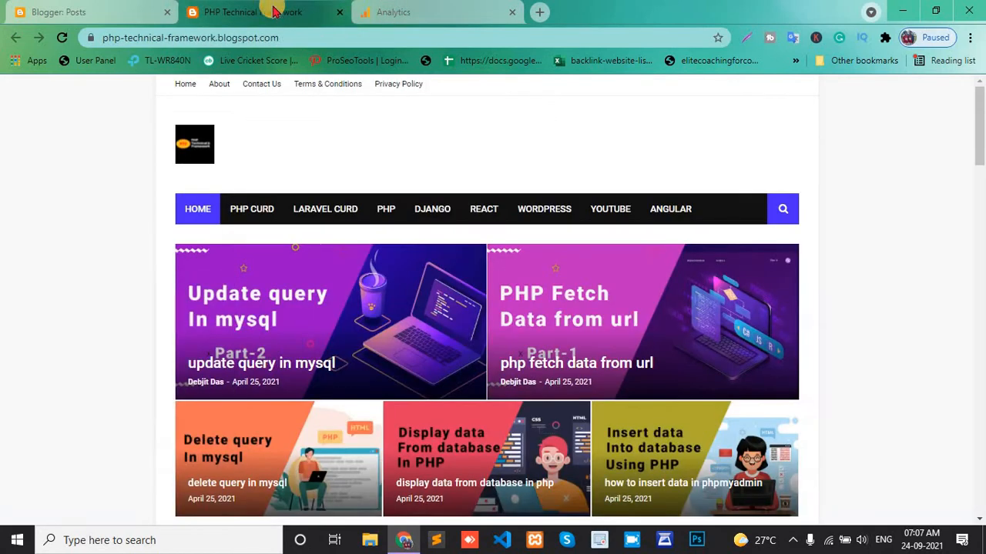
click(328, 37)
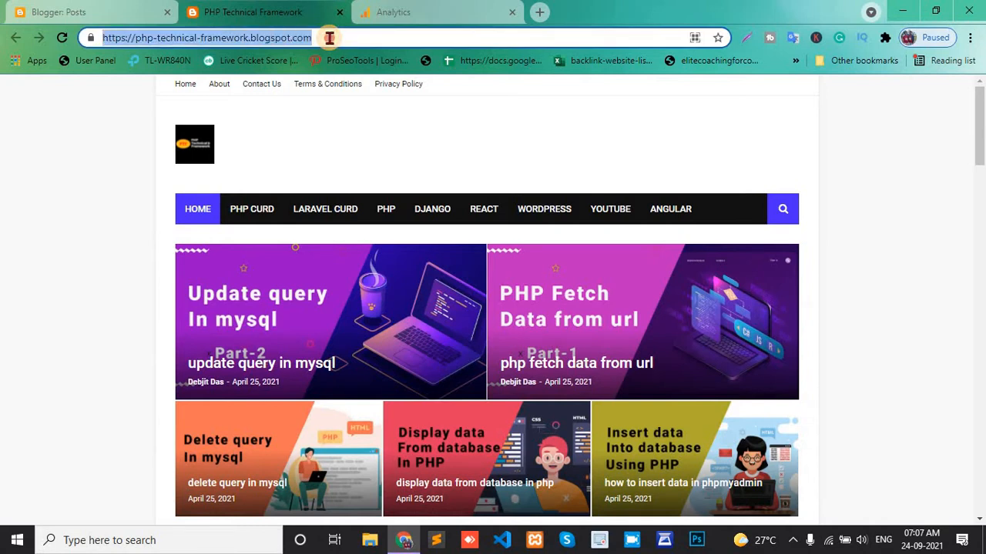
click(329, 38)
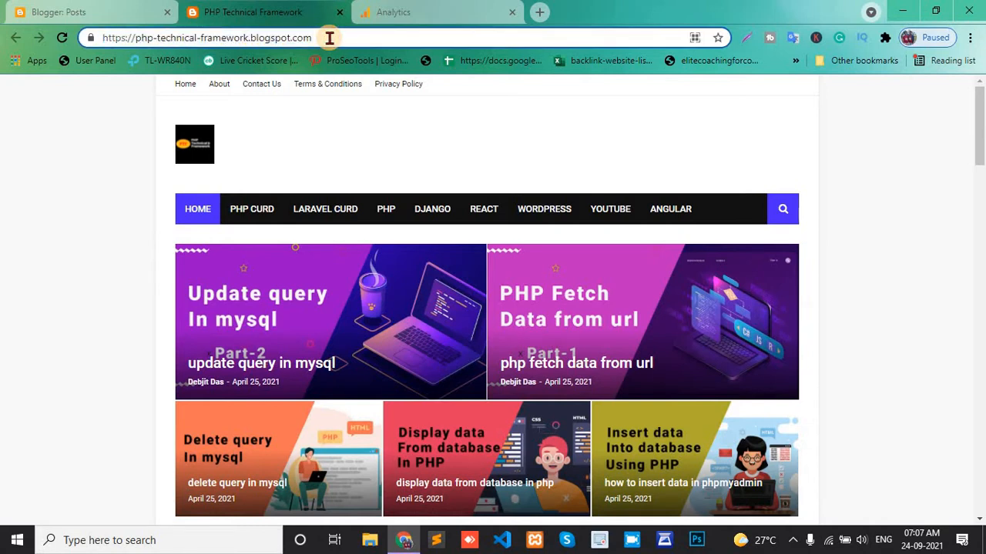
key(ctrl+a)
click(385, 9)
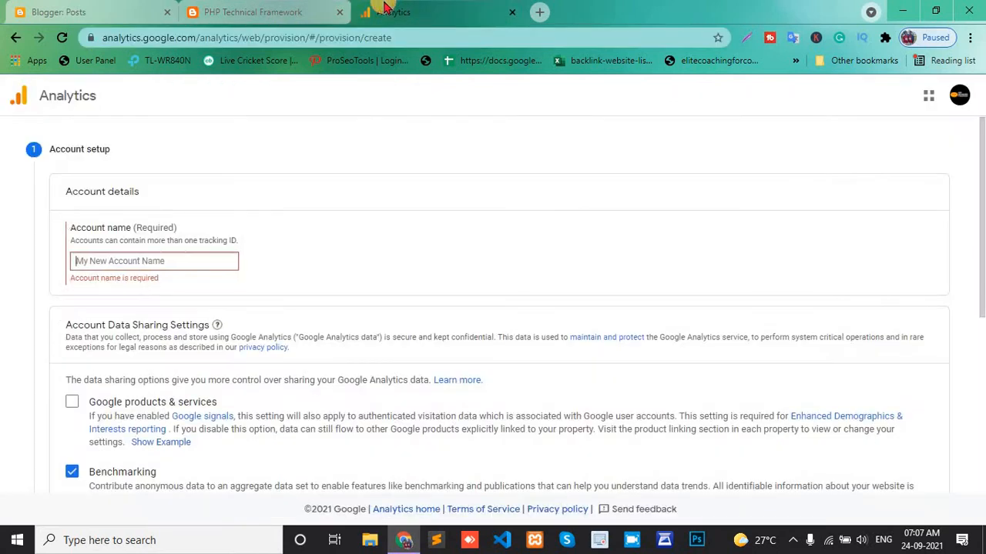
Name the Analytics account PHP Technical & Framework and continue to the property setup
click(122, 261)
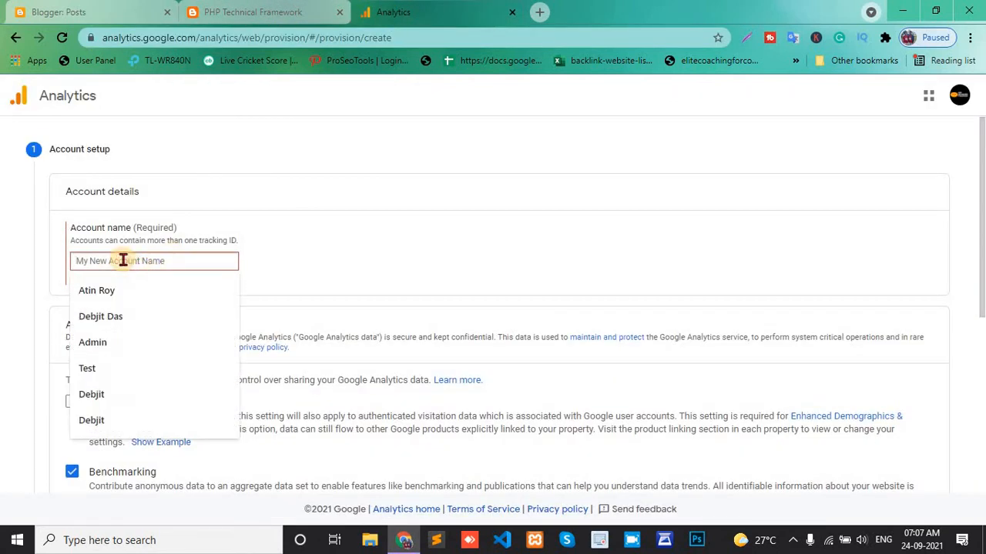
text(php)
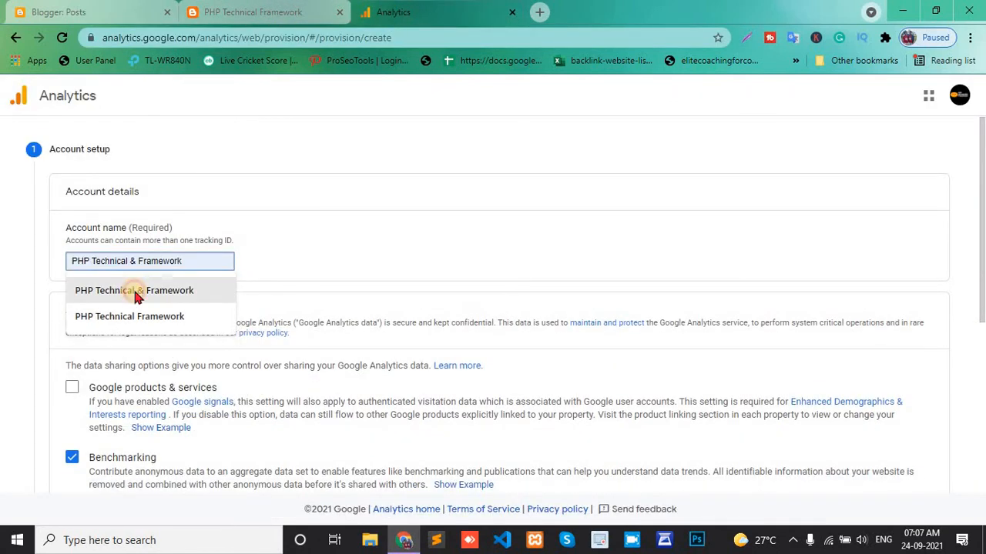
click(132, 290)
scroll(154, 374, down, 5)
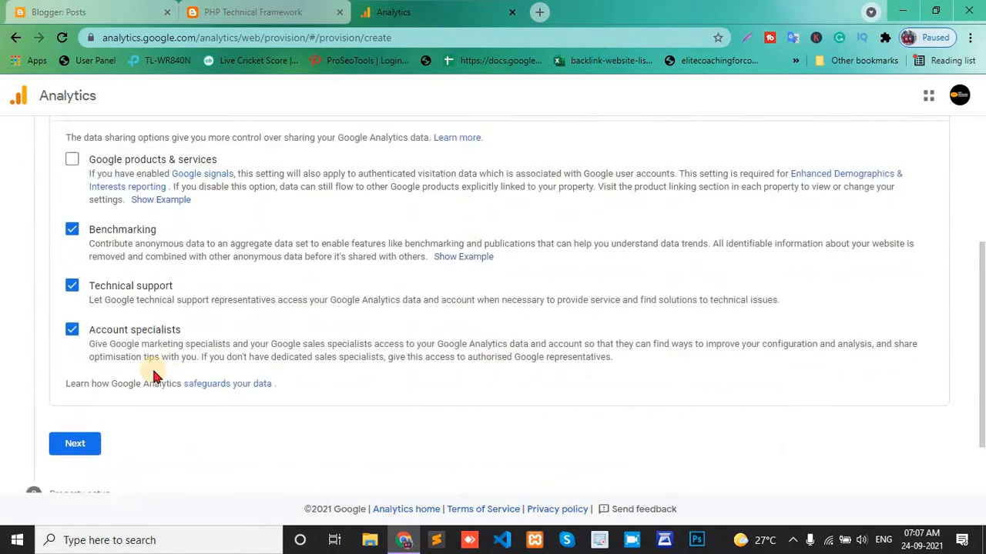
click(74, 361)
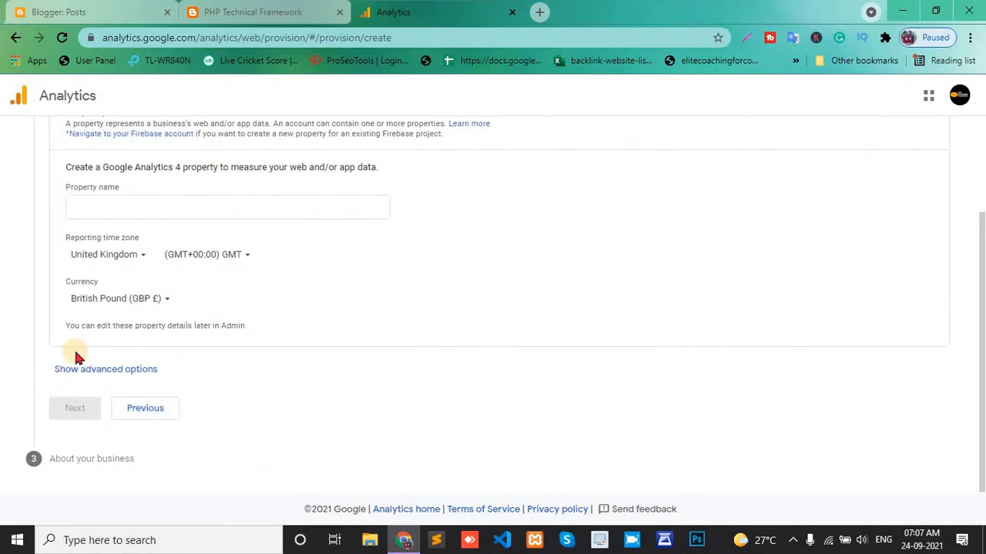
Name the property PHP TECHNICAL FRAMEWORK and set its reporting time zone country to India
click(122, 208)
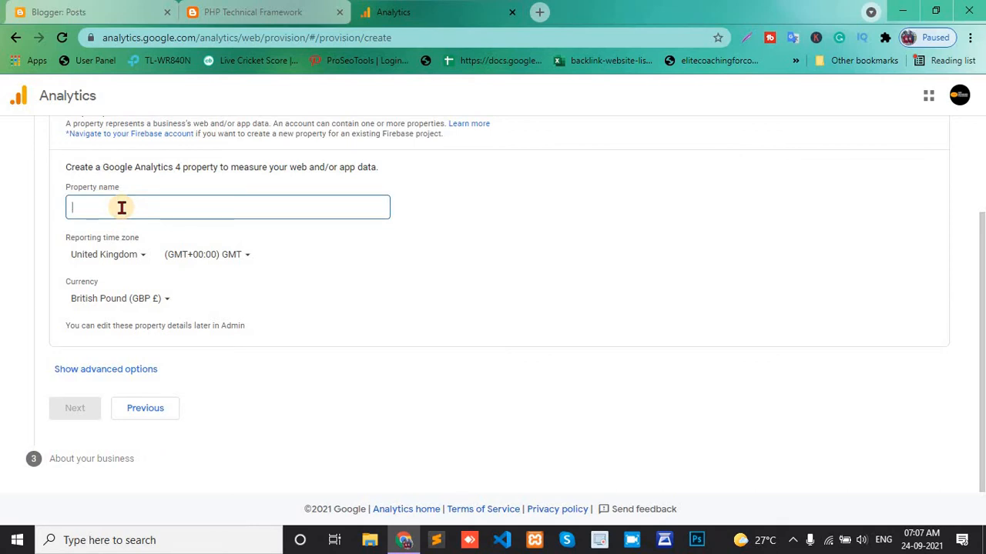
text(PHP TECHNICAL FRAMEWORK)
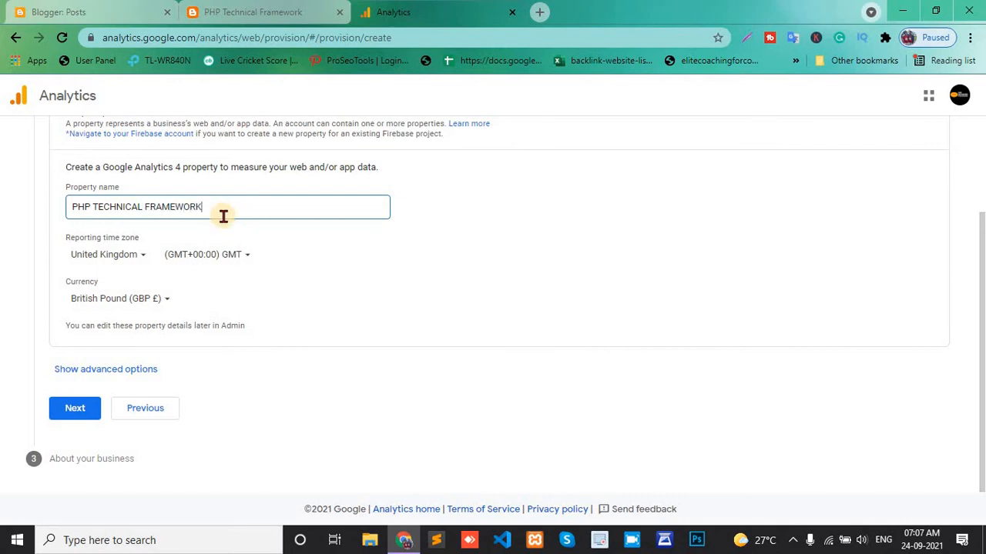
click(142, 255)
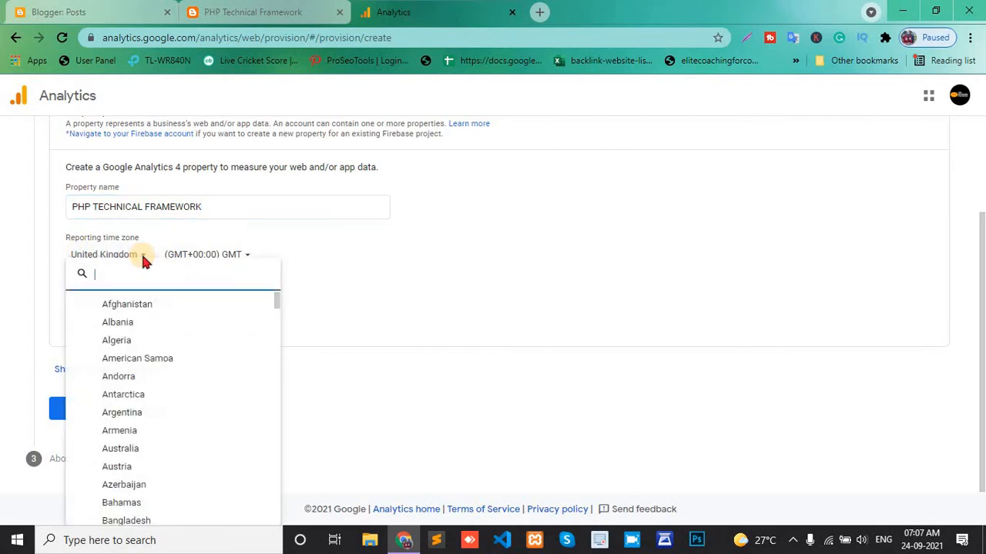
text(i)
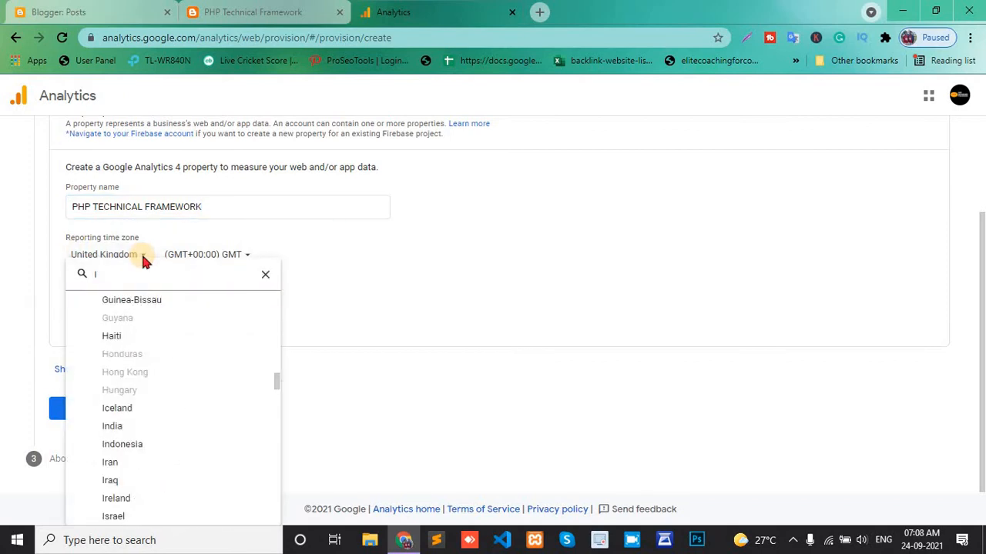
click(118, 427)
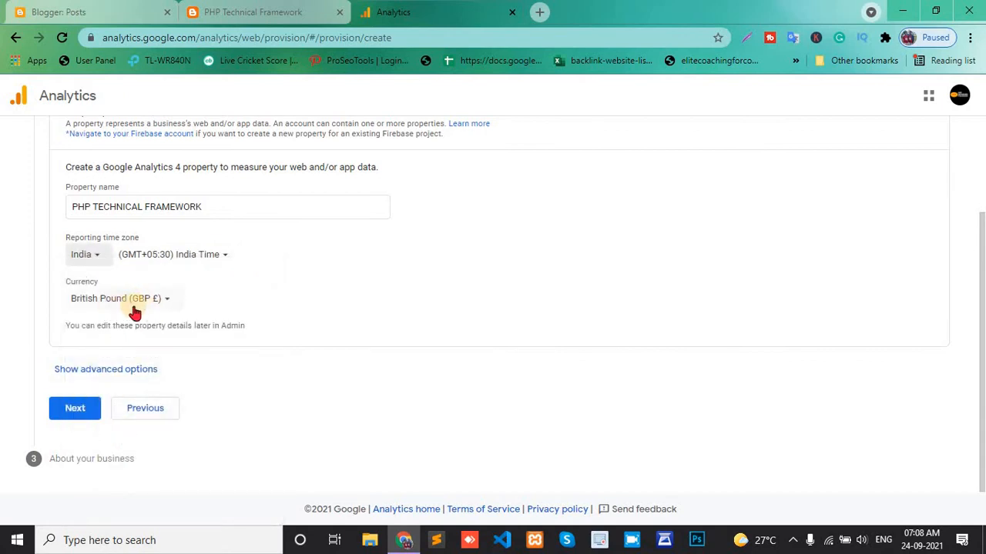
Set the property's currency to Indian Rupee (INR ₹) and continue to the business information
click(162, 300)
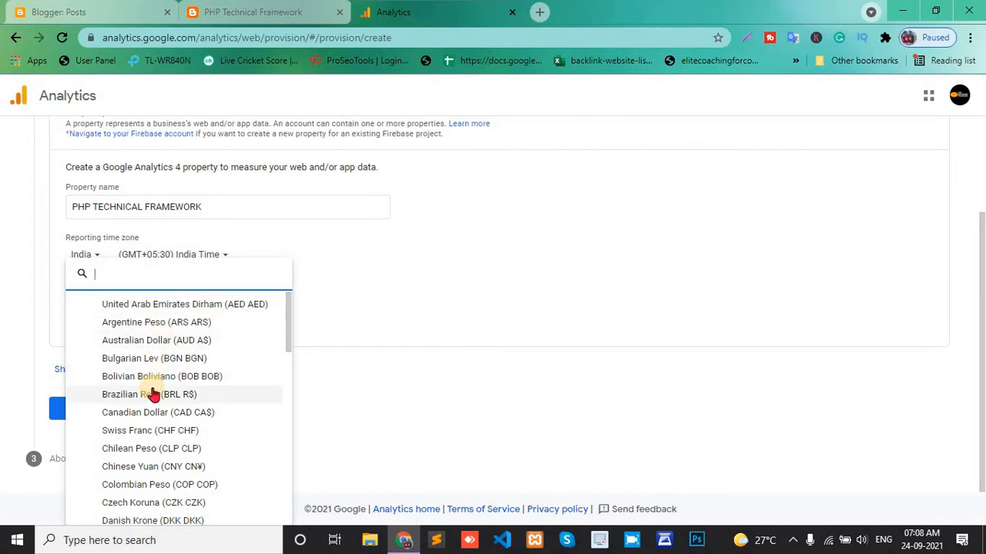
scroll(152, 394, down, 1)
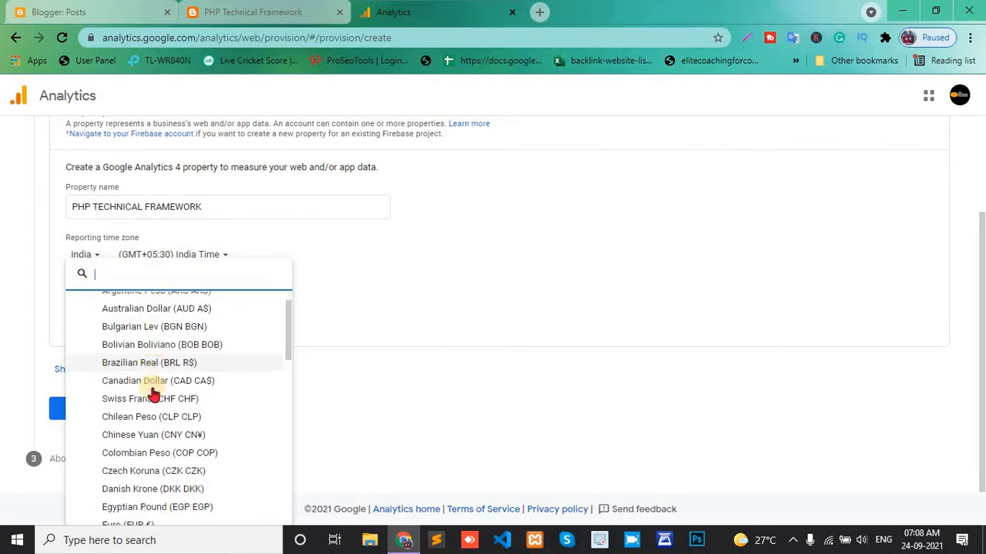
scroll(152, 394, down, 3)
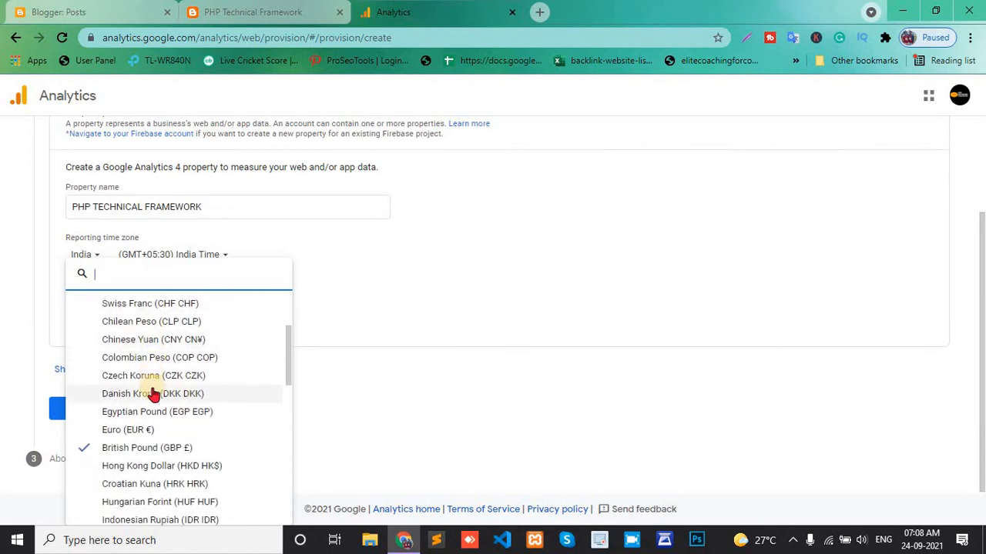
scroll(152, 393, down, 2)
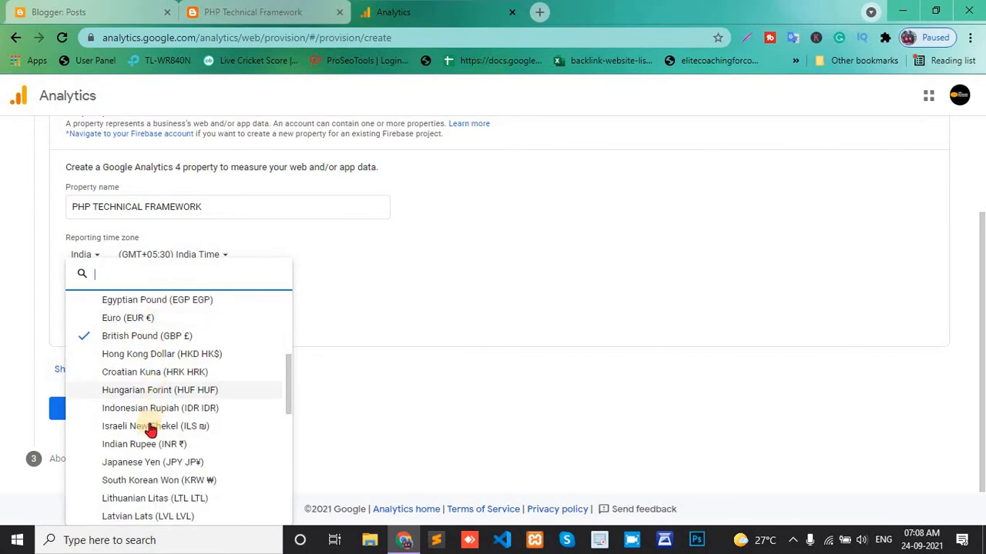
click(143, 449)
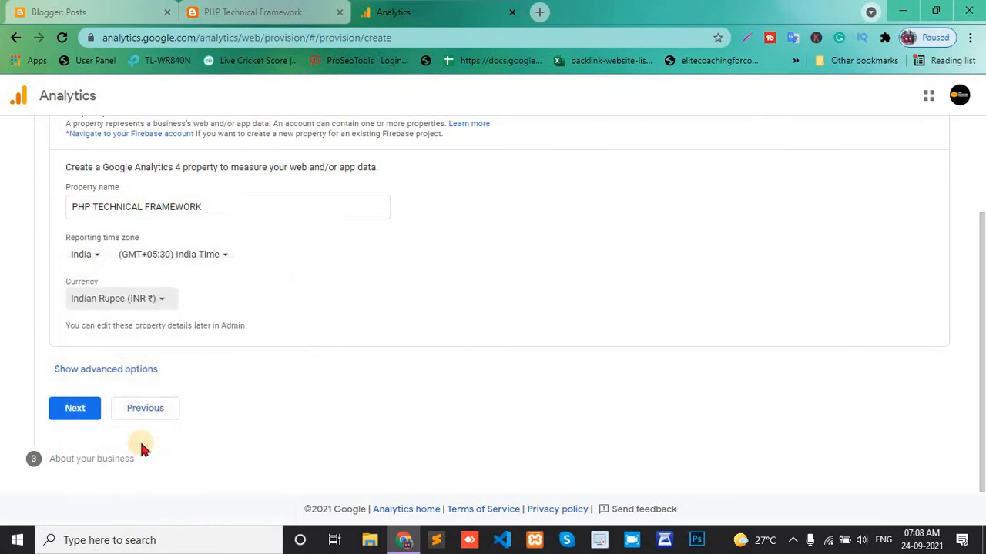
click(86, 411)
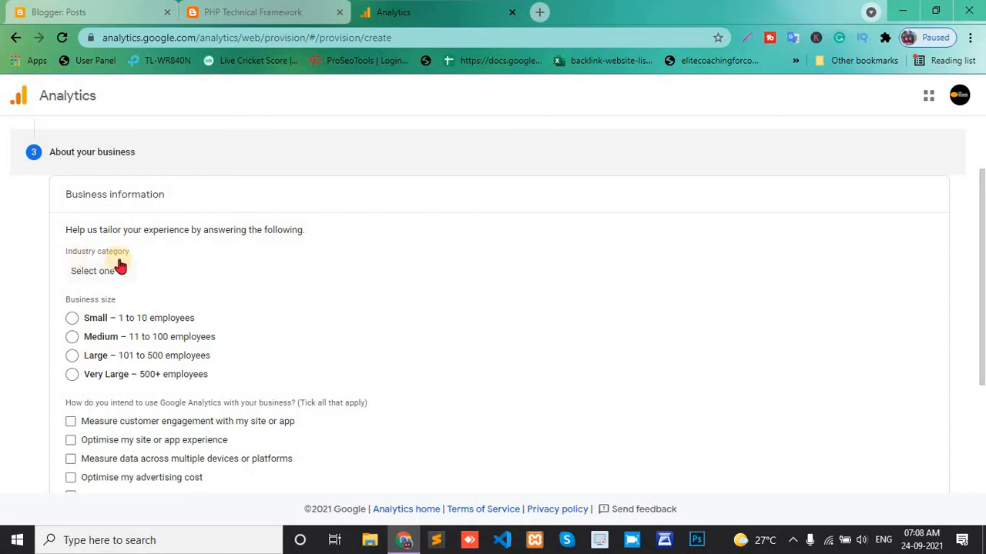
Set the business's industry category to Other
scroll(120, 261, up, 5)
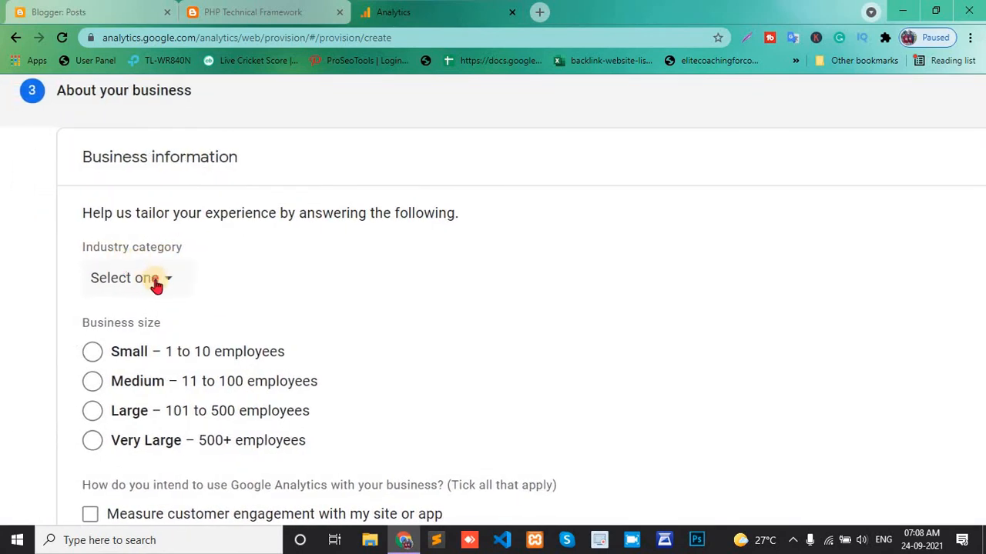
click(150, 279)
scroll(174, 302, down, 4)
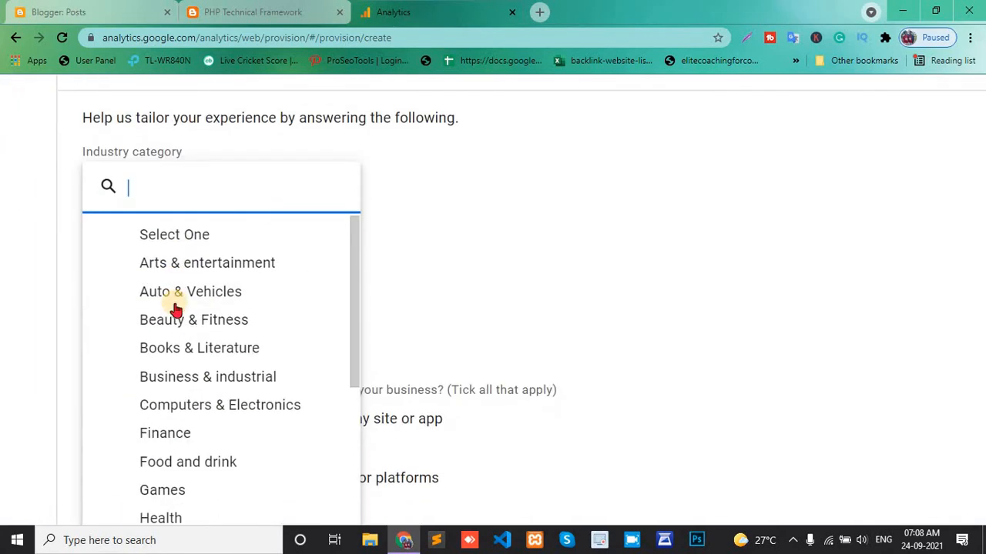
scroll(176, 308, down, 3)
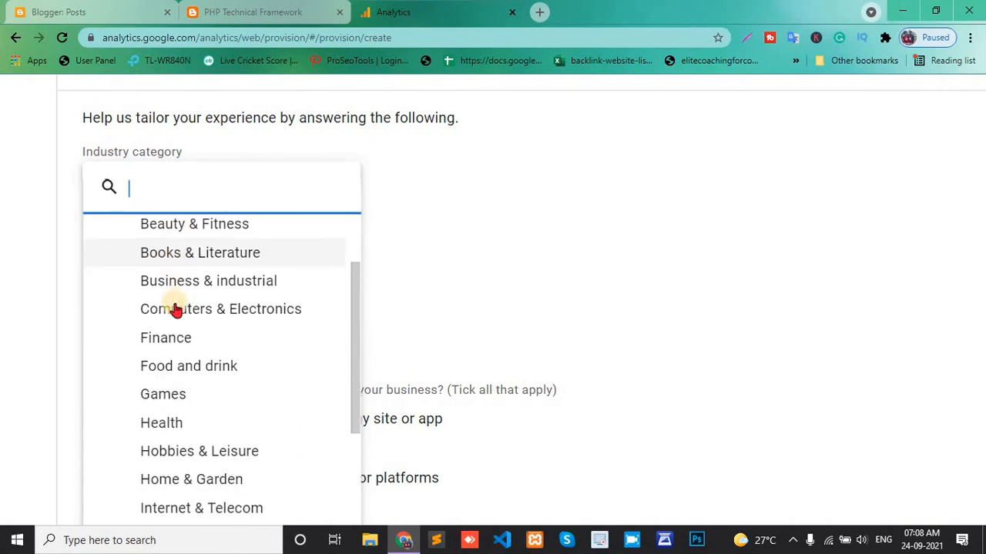
scroll(175, 308, down, 4)
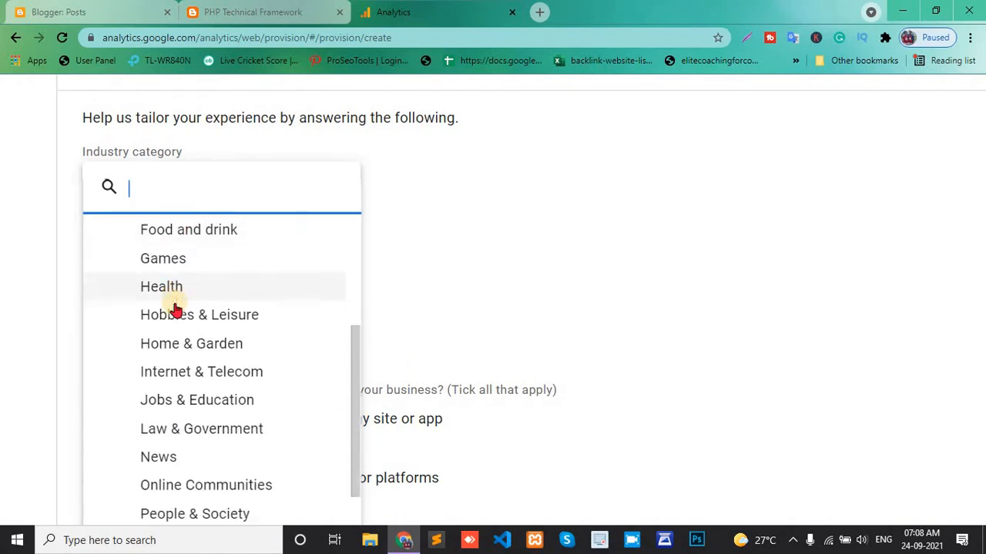
scroll(176, 308, down, 3)
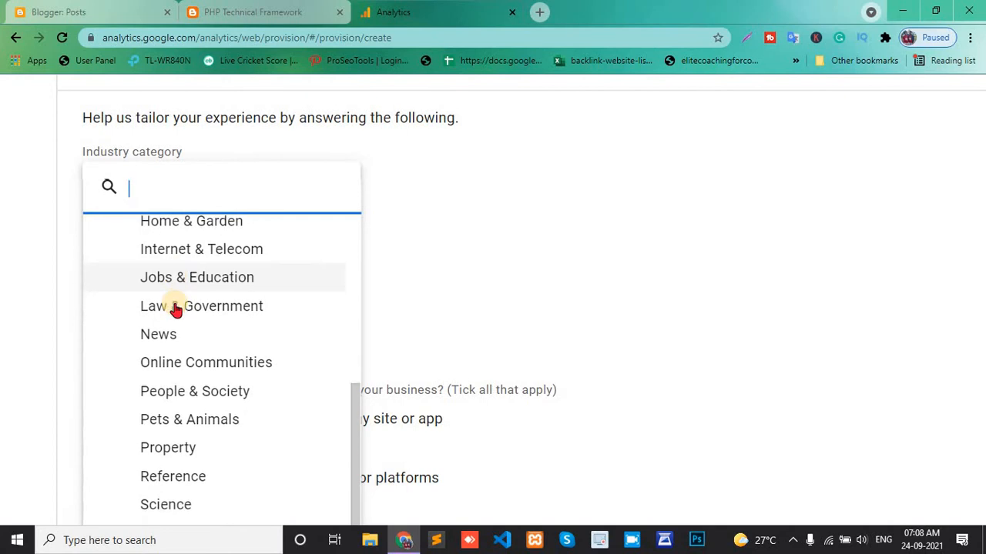
scroll(168, 363, down, 1)
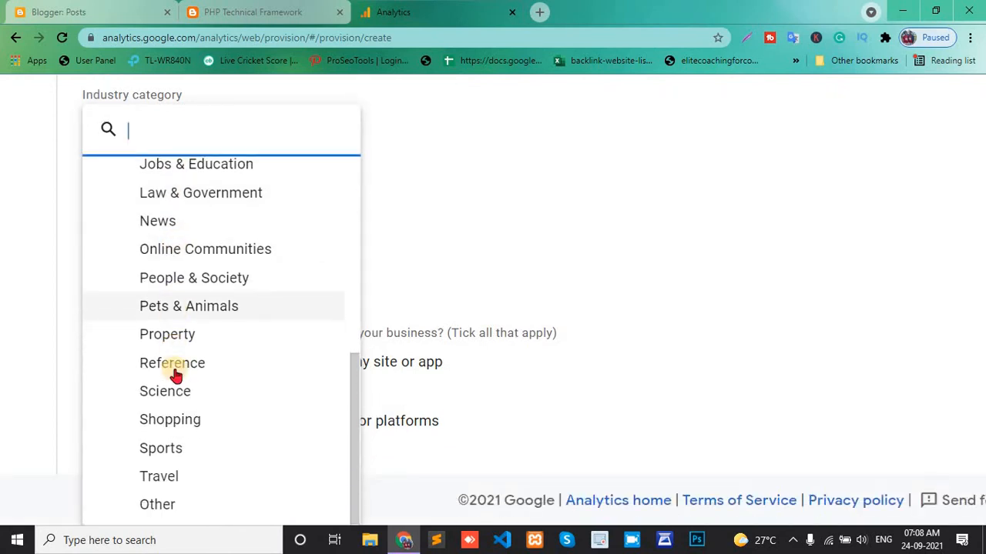
click(165, 508)
Set the business size to Small (1 to 10 employees) and select measuring customer engagement with the site or app as an intended use
scroll(277, 381, up, 1)
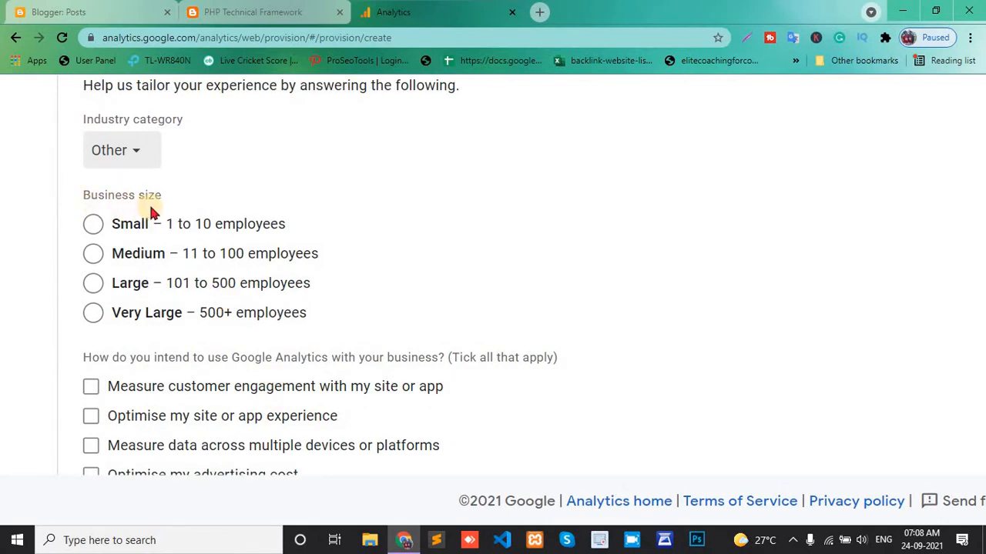
click(93, 225)
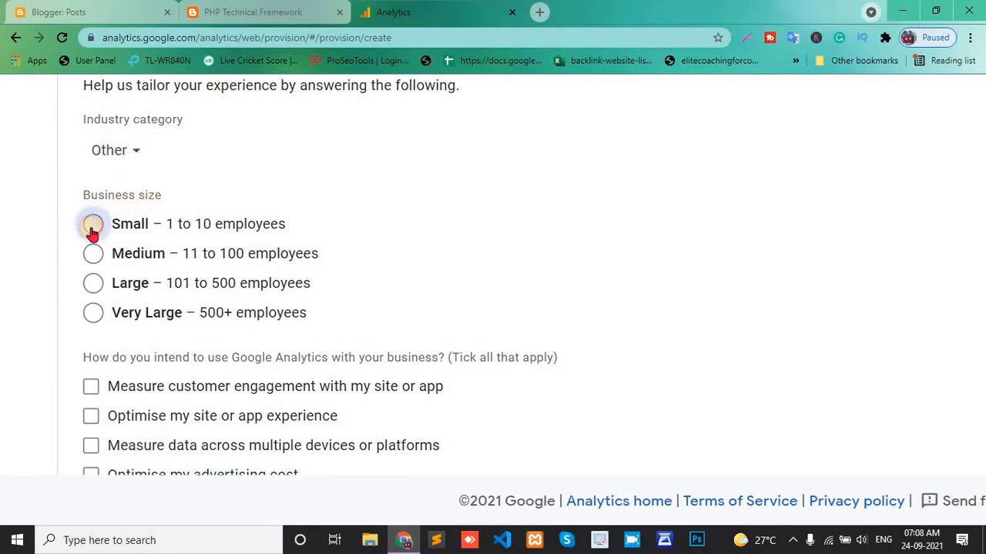
scroll(207, 295, down, 2)
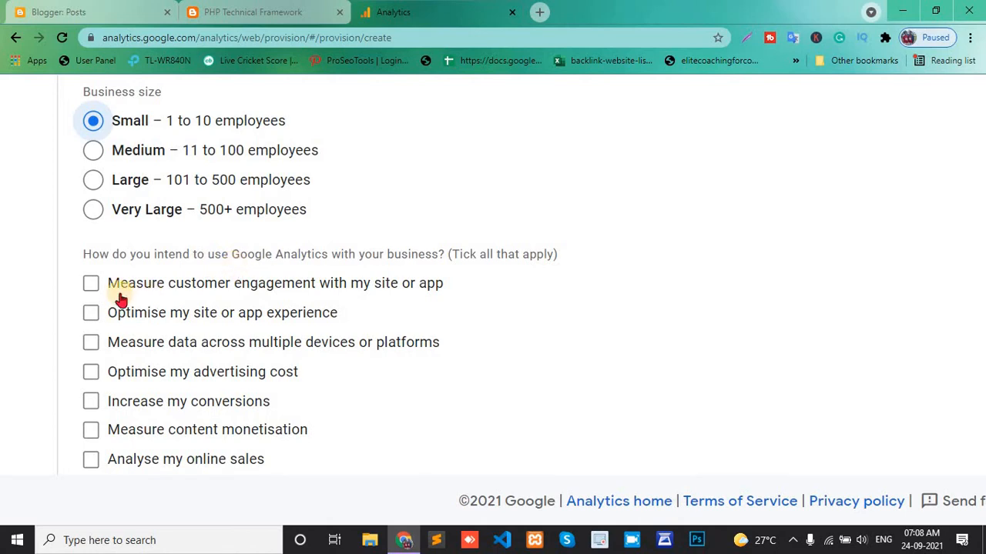
click(92, 291)
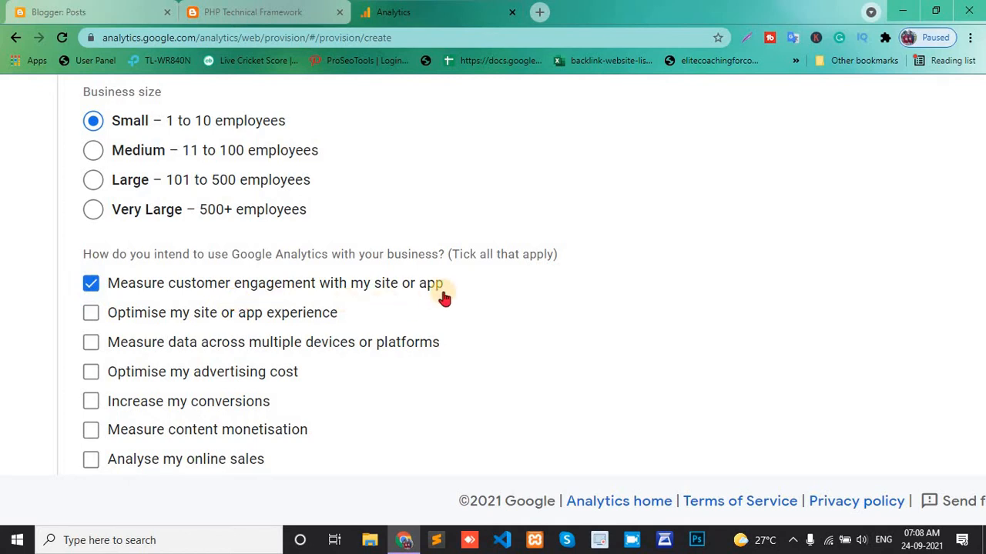
Submit the completed business information to create the Analytics account
scroll(439, 297, down, 2)
key(ctrl+minus)
key(ctrl+minus)
key(ctrl+minus)
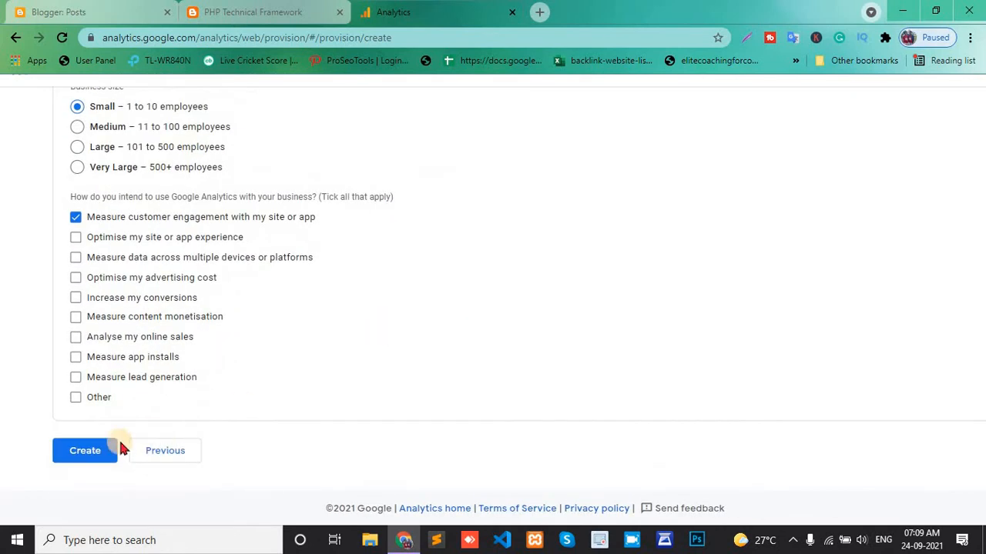
click(87, 454)
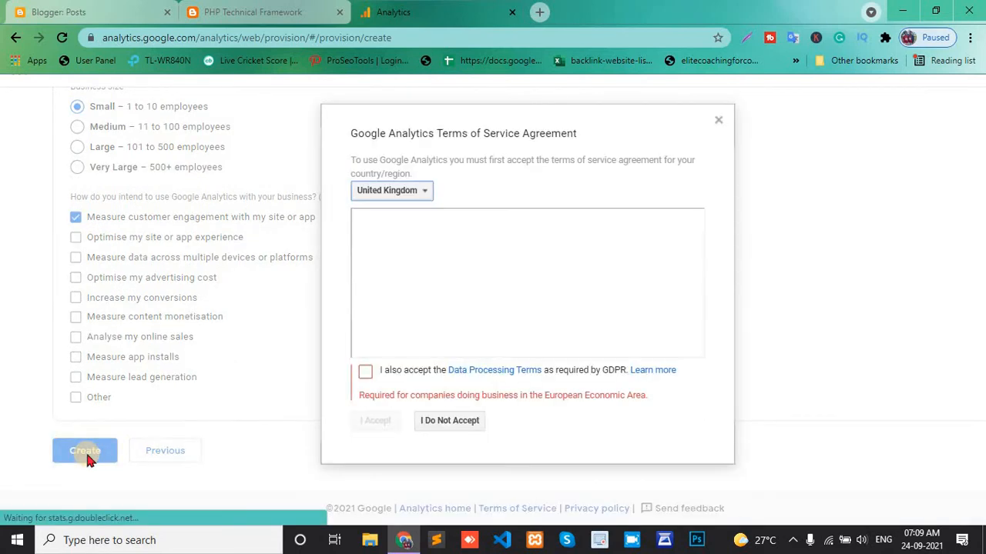
Accept the Terms of Service Agreement for India including the Data Processing Terms, and save the email communication preferences with all options ticked
click(414, 202)
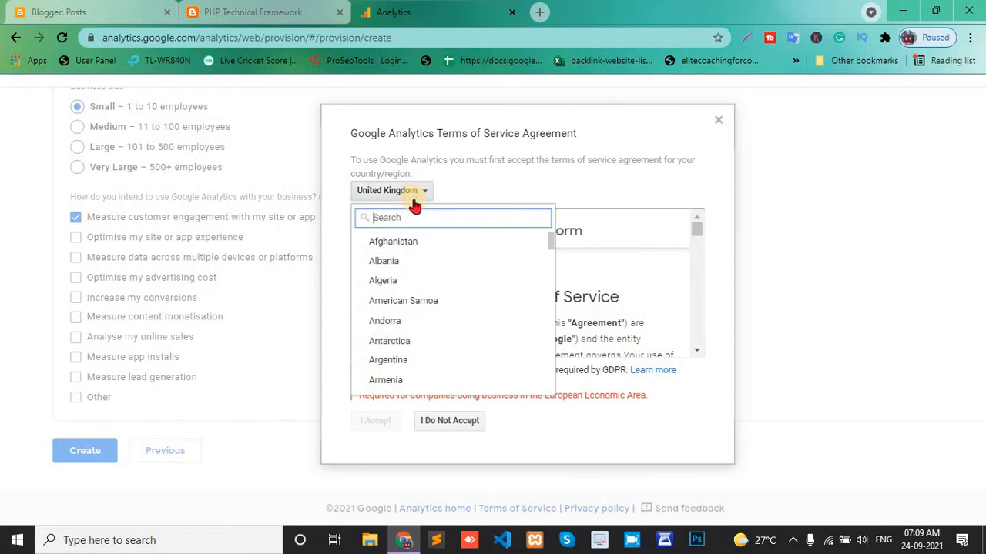
text(INDIA)
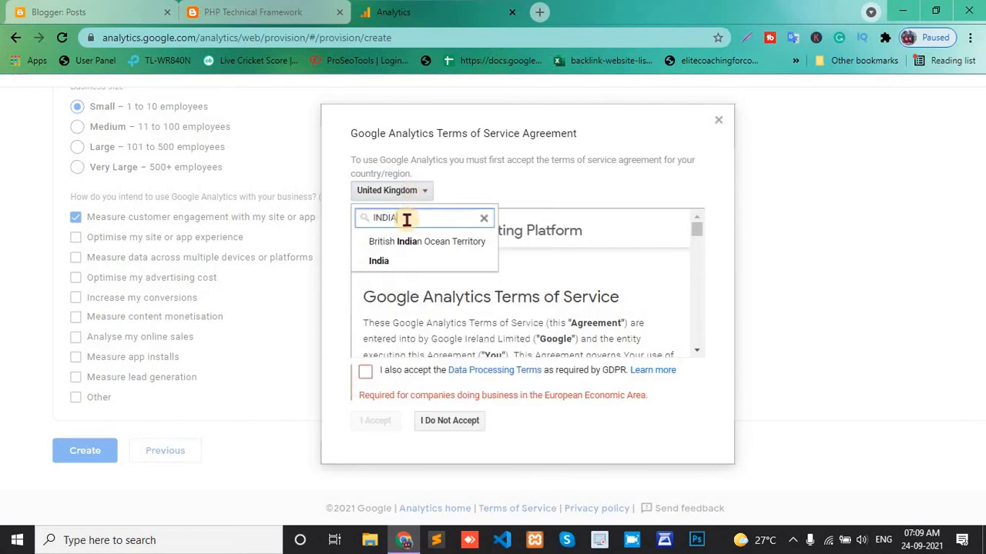
click(382, 259)
scroll(383, 260, down, 2)
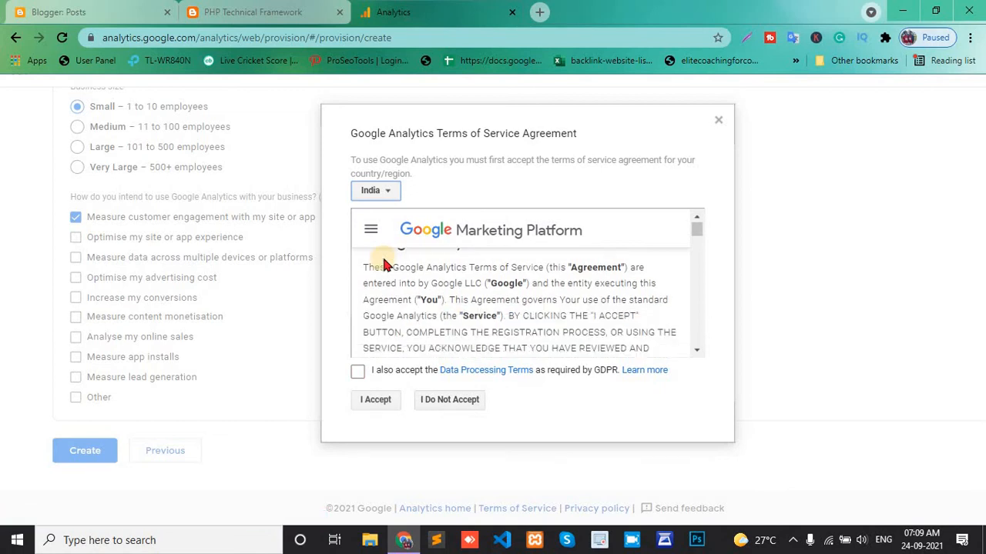
click(360, 376)
scroll(445, 344, down, 3)
scroll(444, 343, down, 3)
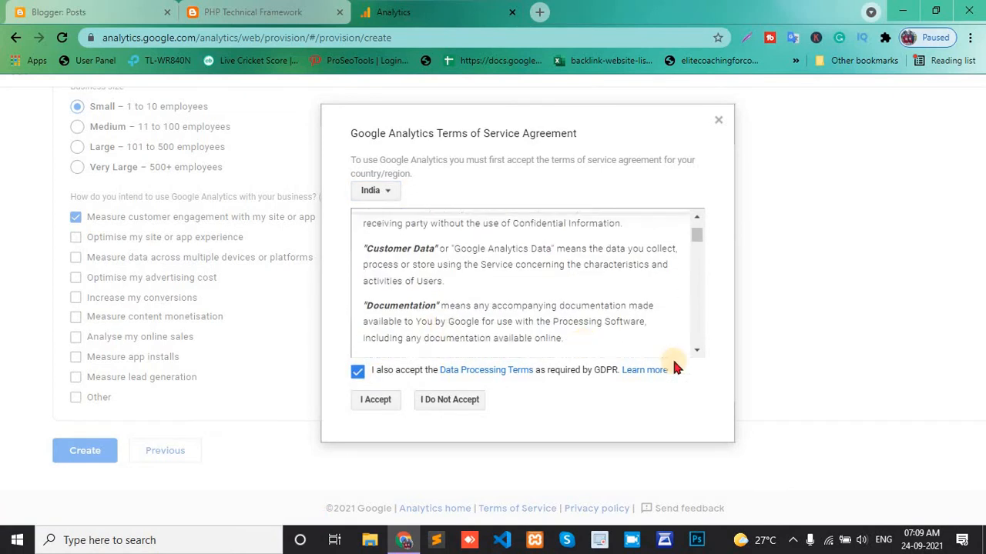
click(375, 401)
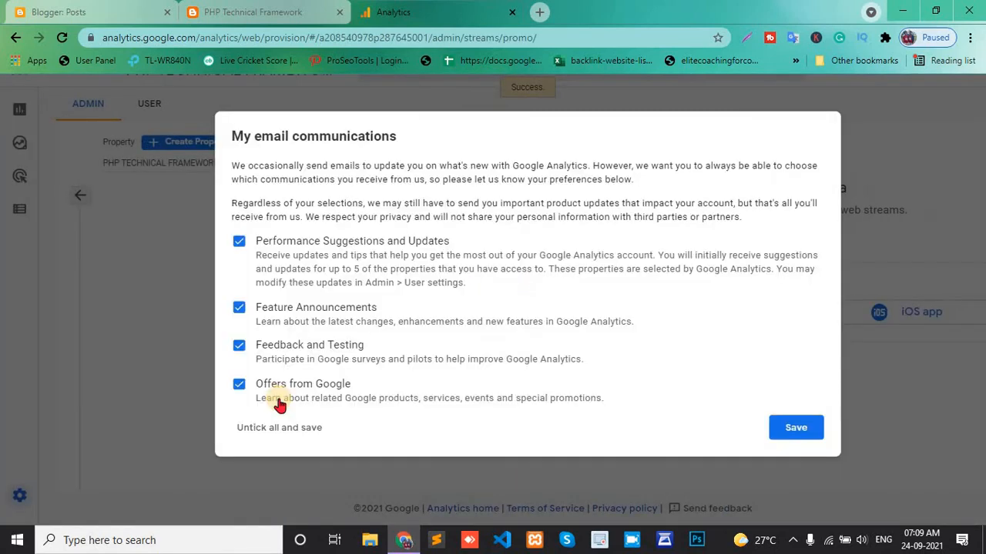
click(799, 429)
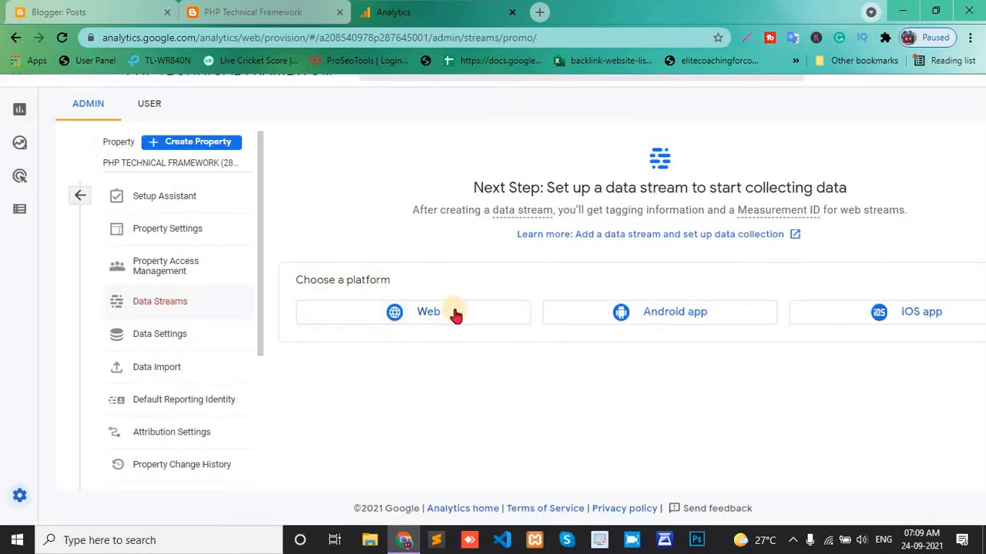
Start a Web data stream and fill its website URL with the blog's address, php-technical-framework.blogspot.com, copied from the open site
click(429, 319)
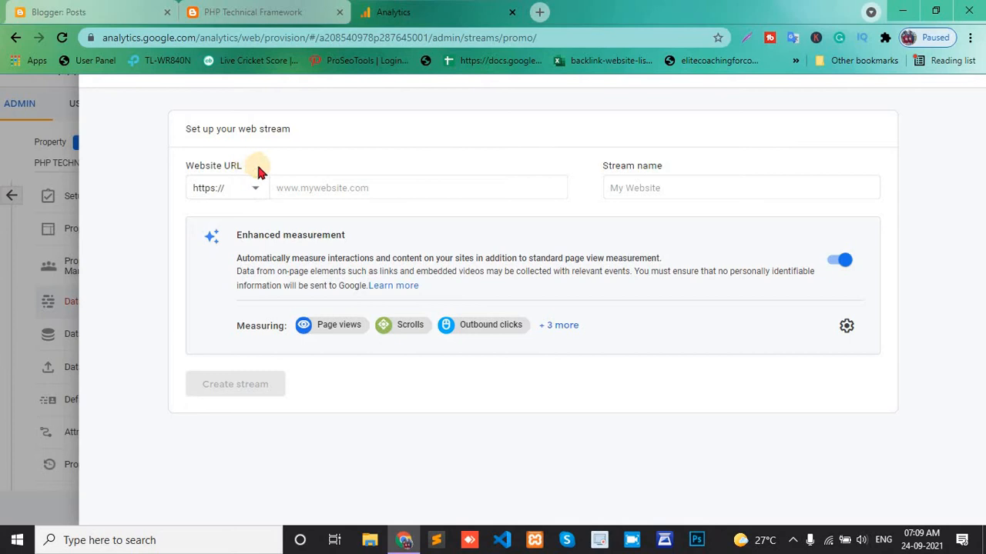
click(297, 187)
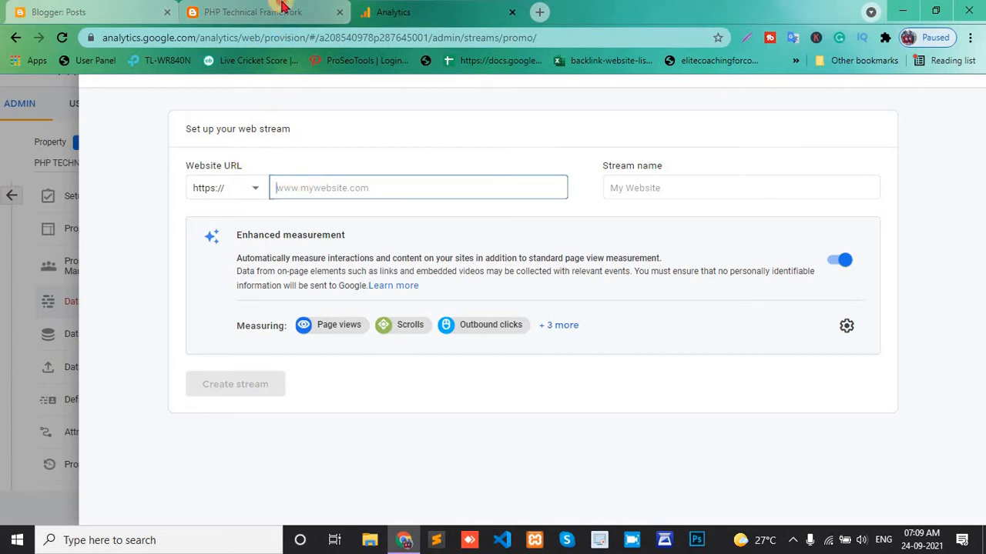
click(284, 7)
click(366, 40)
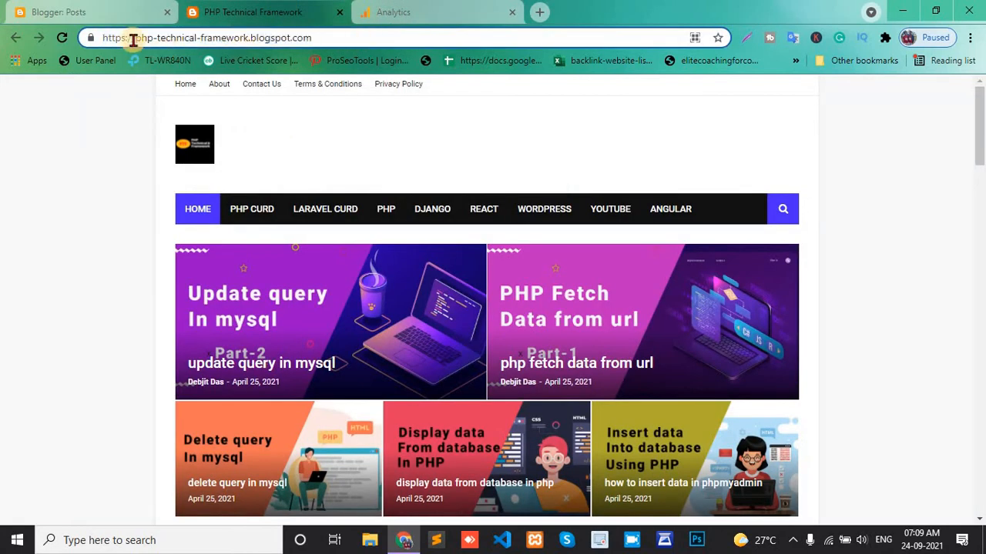
drag(136, 38, 339, 41)
key(ctrl+c)
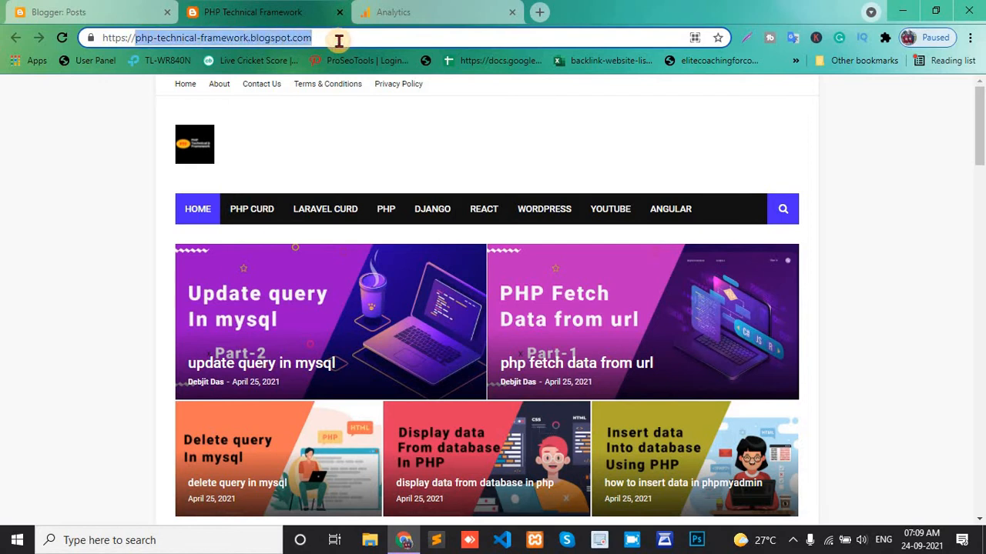
click(401, 12)
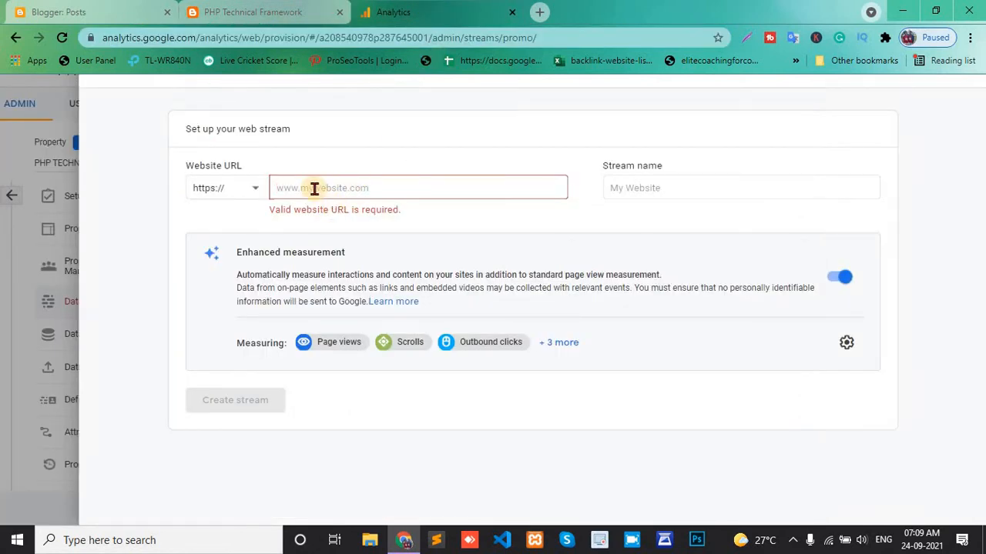
key(ctrl+v)
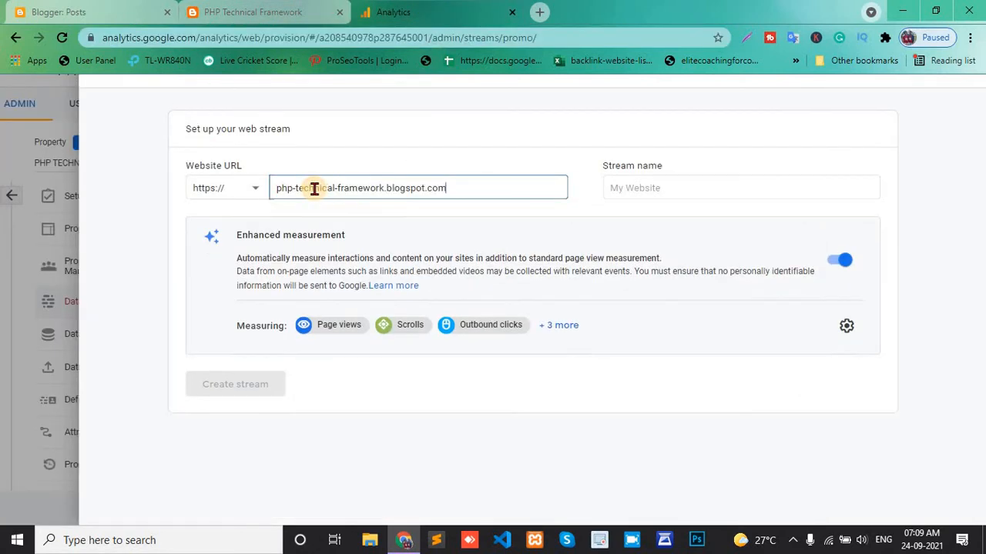
Name the stream PHP TECHNICAL FRAMEWORK, create it, and dismiss the Measurement ID tip
click(655, 185)
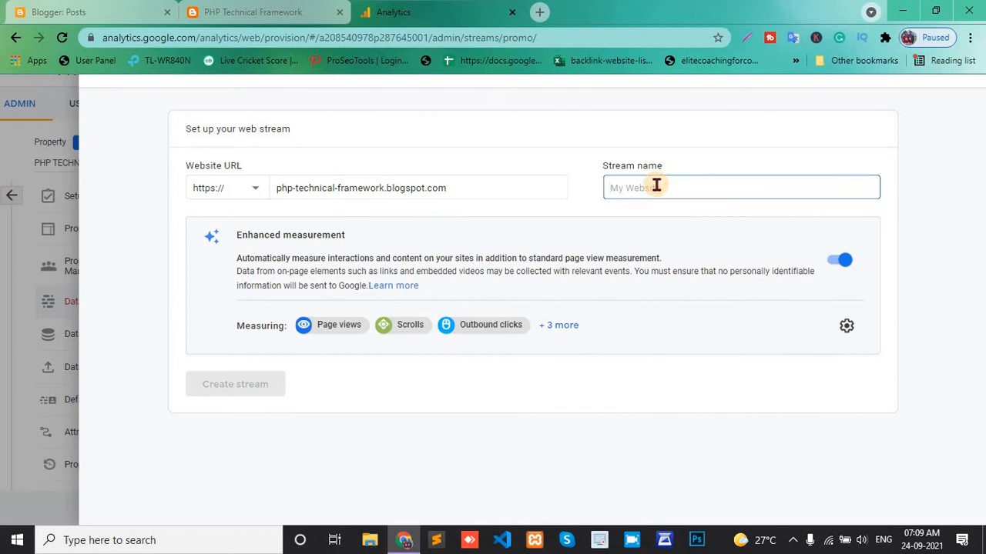
text(PHP TECHNICAL FRAMEWORK)
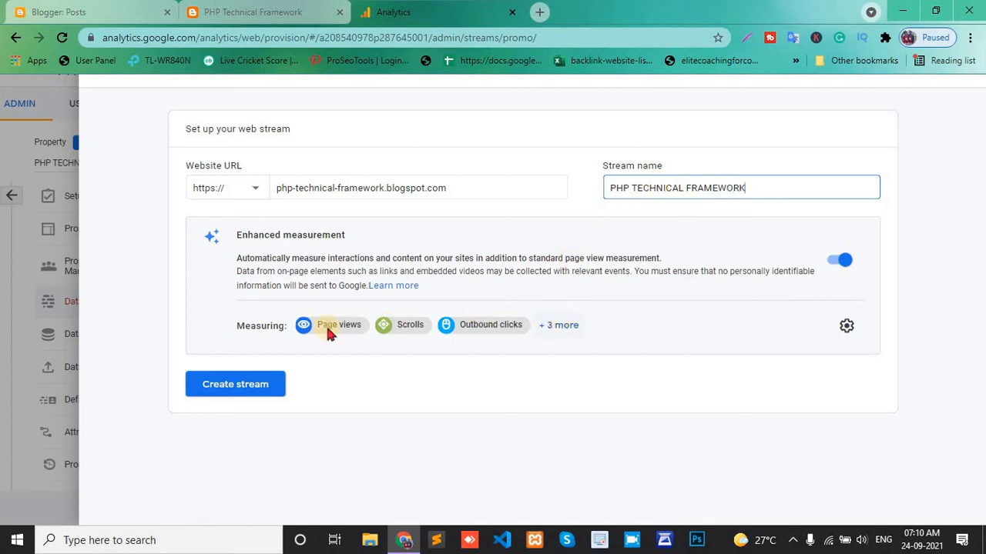
click(235, 389)
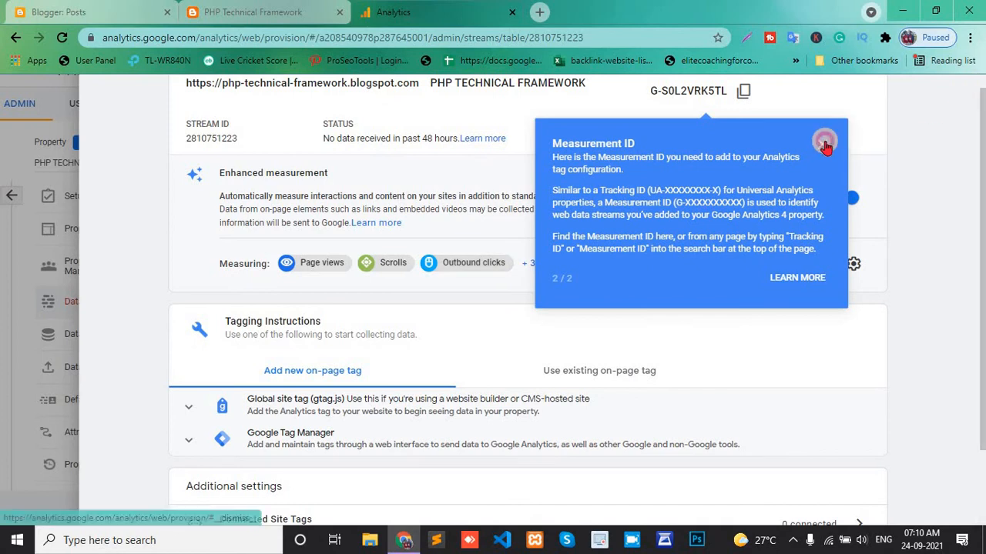
click(826, 144)
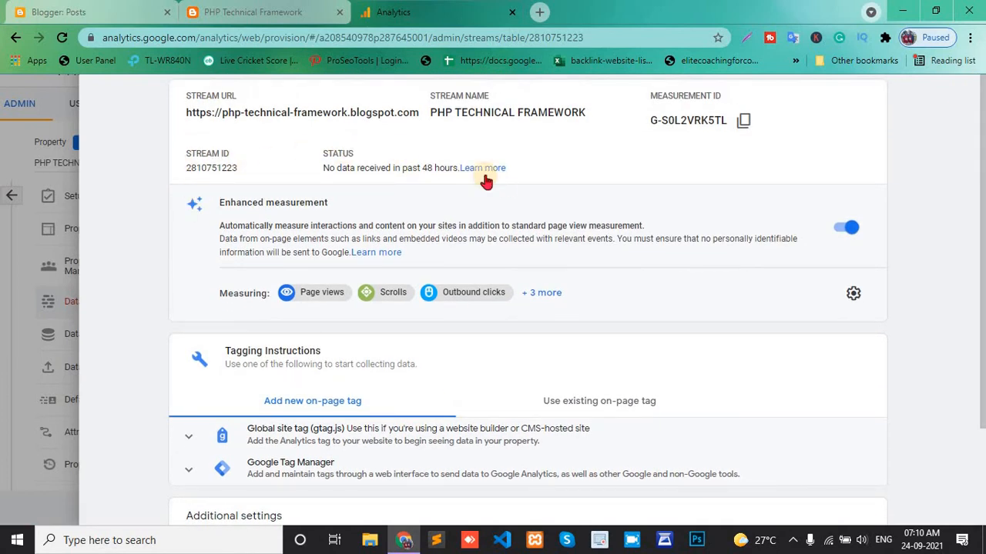
Expand the Global site tag (gtag.js) instructions for a new on-page tag and copy the tag code
scroll(500, 180, down, 3)
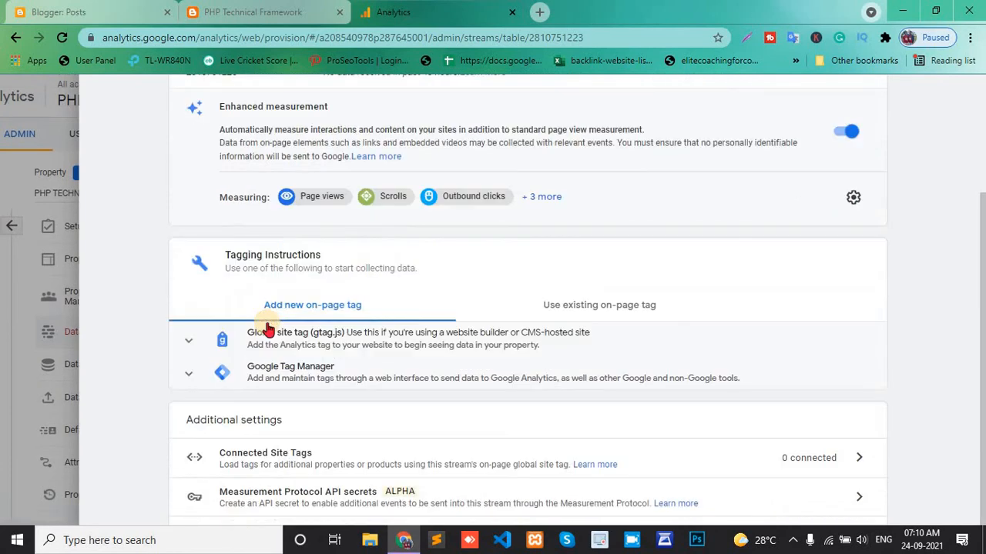
click(324, 333)
click(339, 344)
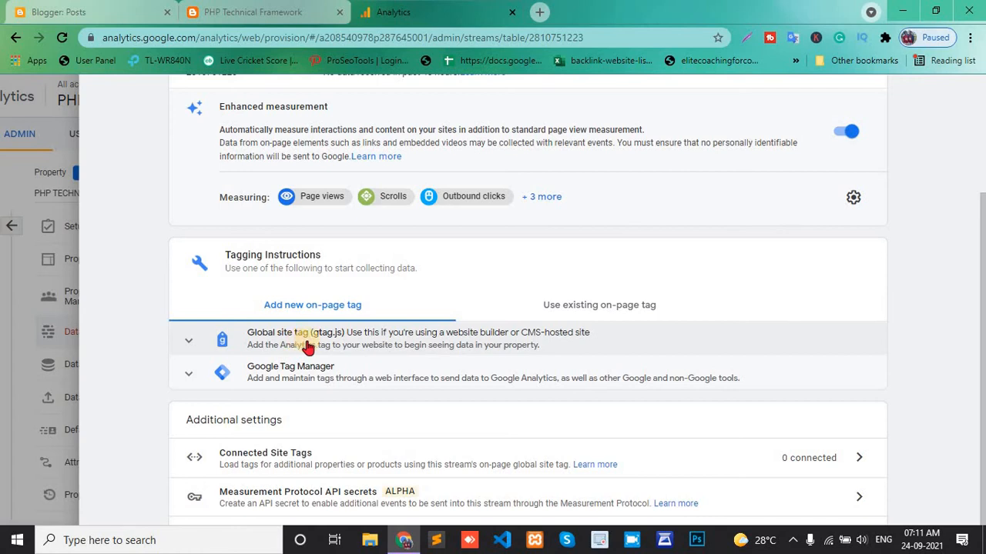
click(481, 348)
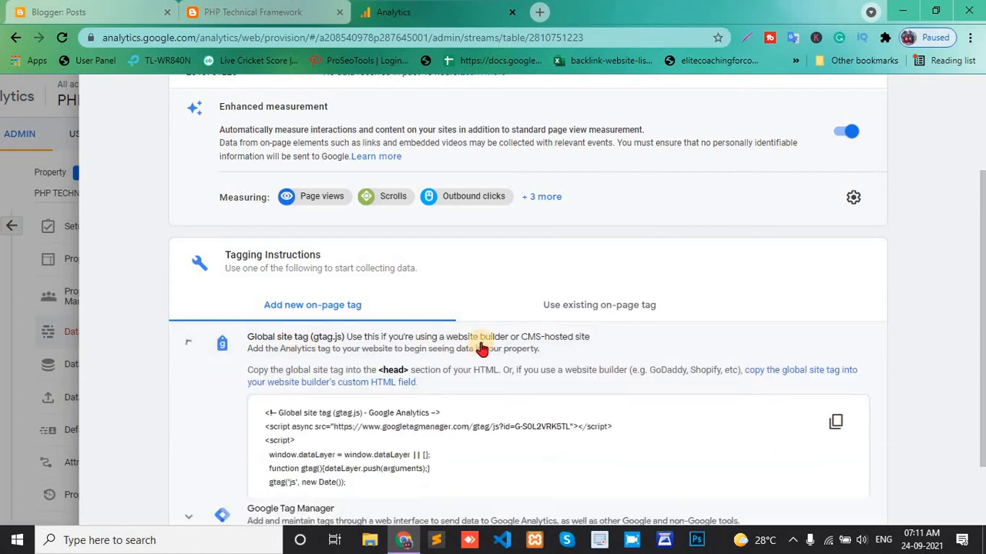
scroll(479, 345, down, 2)
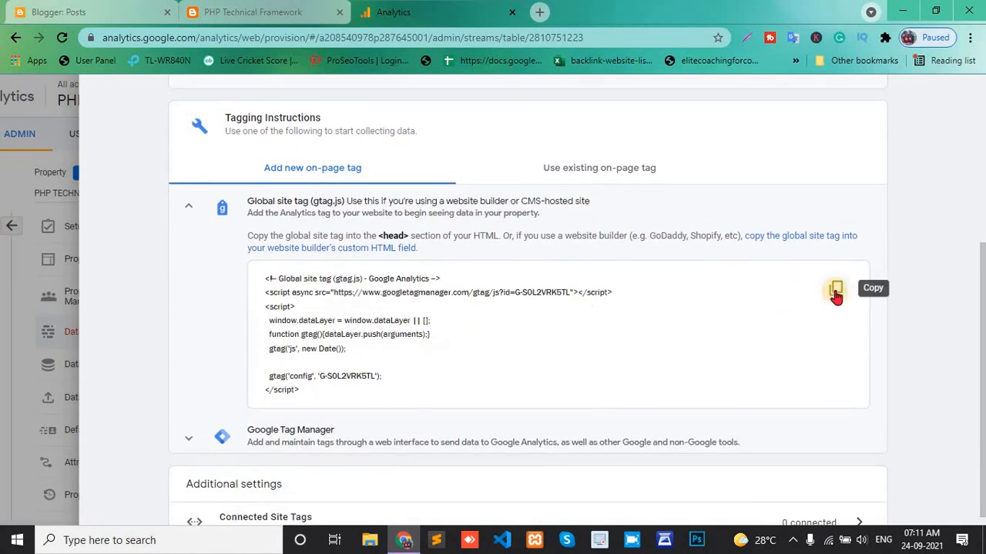
click(835, 292)
Switch to Blogger and open the PHP Technical Framework blog's theme for HTML editing
click(262, 11)
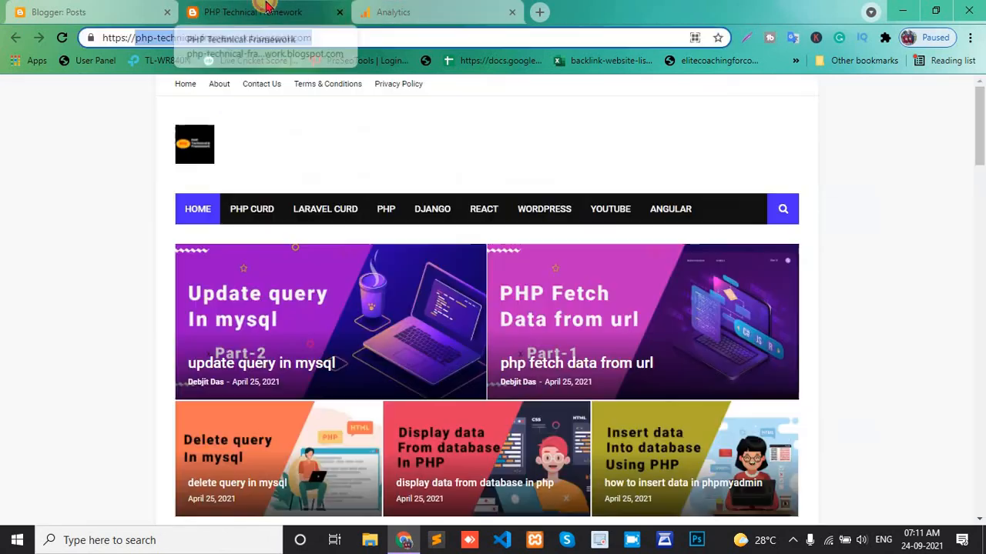
click(96, 9)
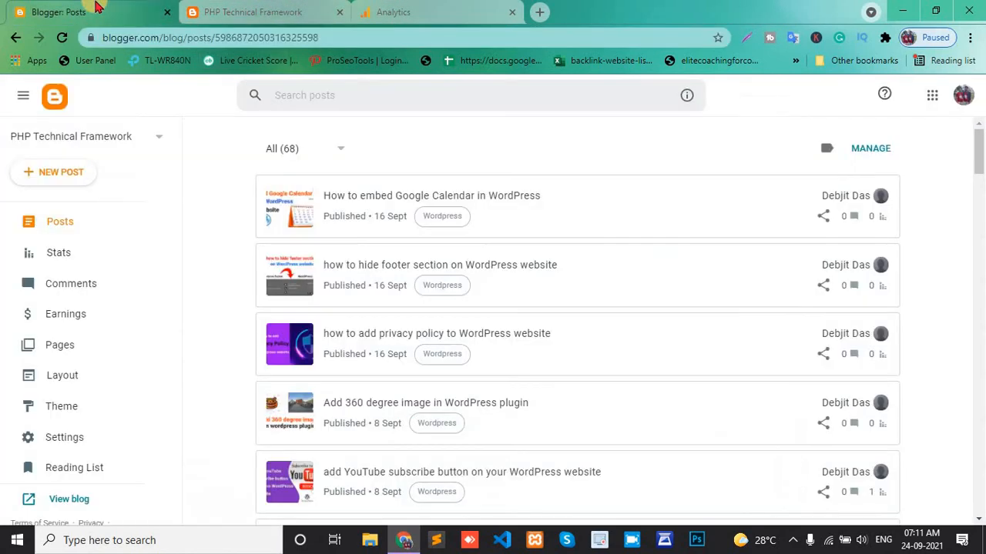
scroll(100, 429, down, 2)
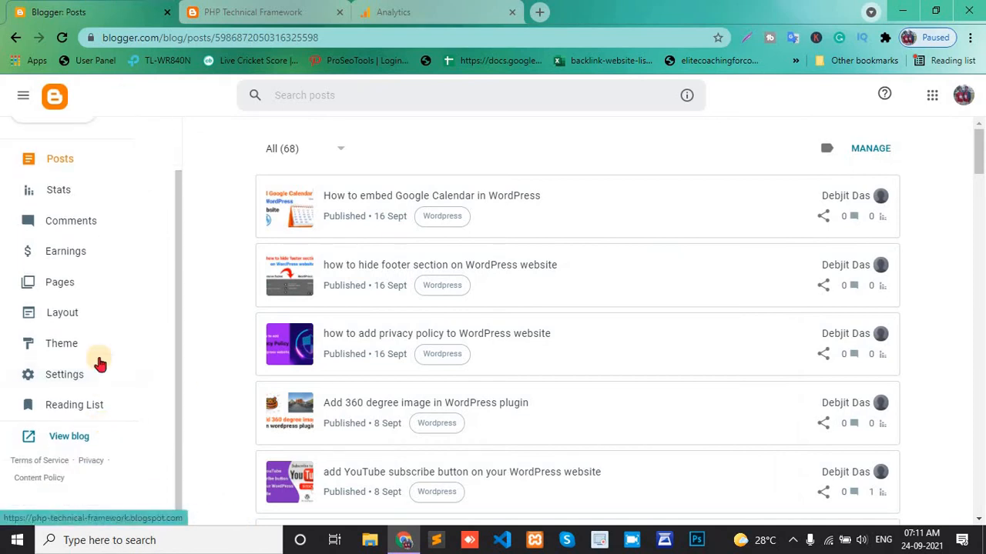
click(56, 350)
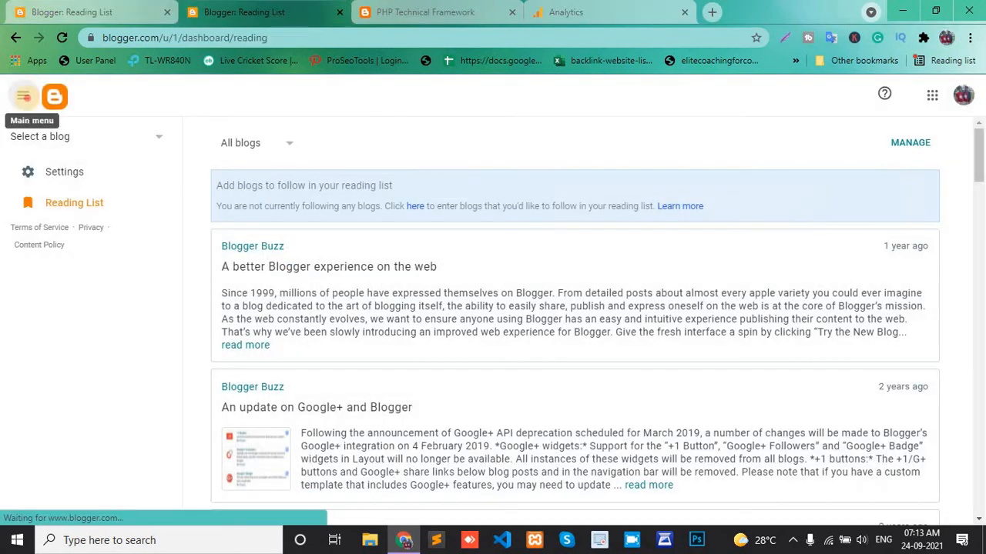
click(23, 95)
click(51, 102)
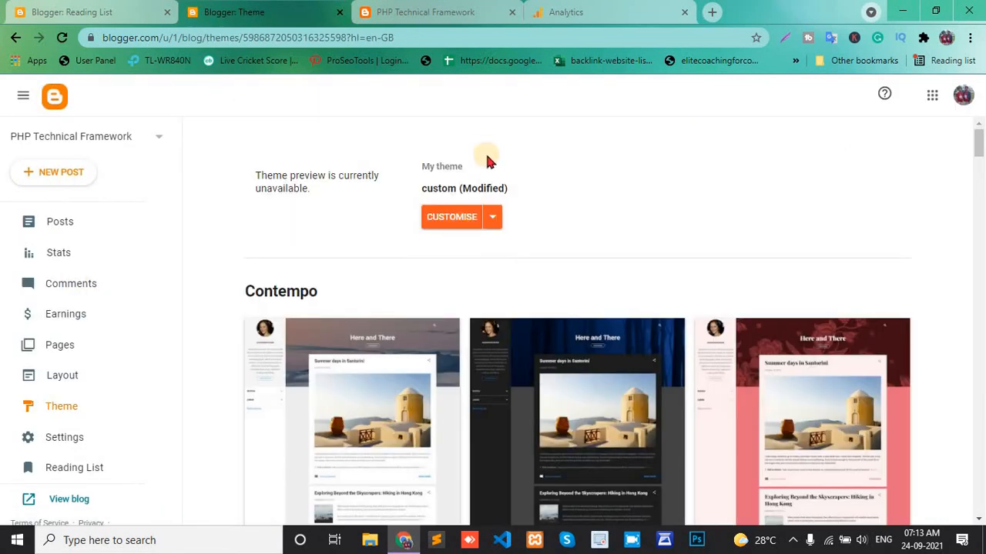
click(491, 222)
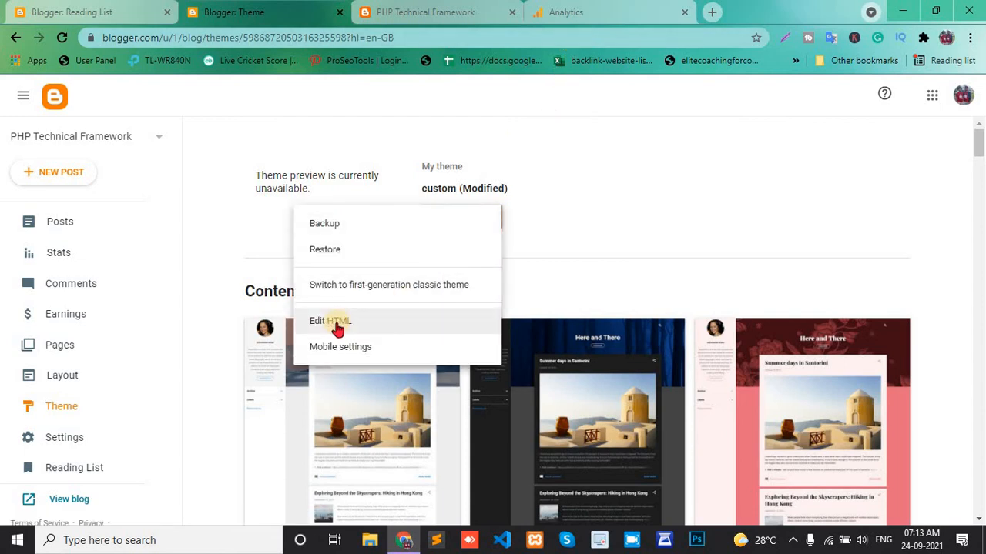
click(336, 324)
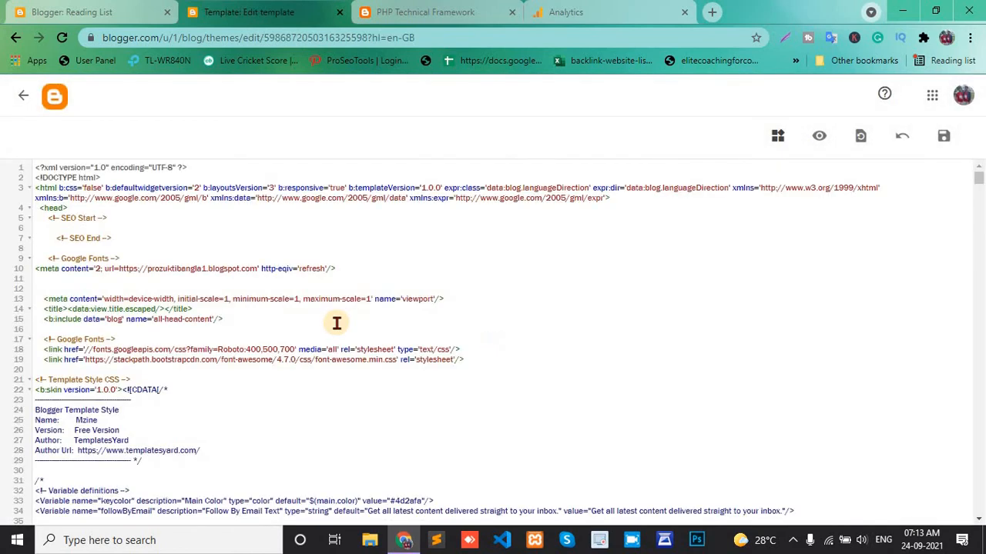
Check the tag placement instruction in Analytics, paste the global site tag below the SEO Start comment in the theme's head section, and save the theme
click(589, 9)
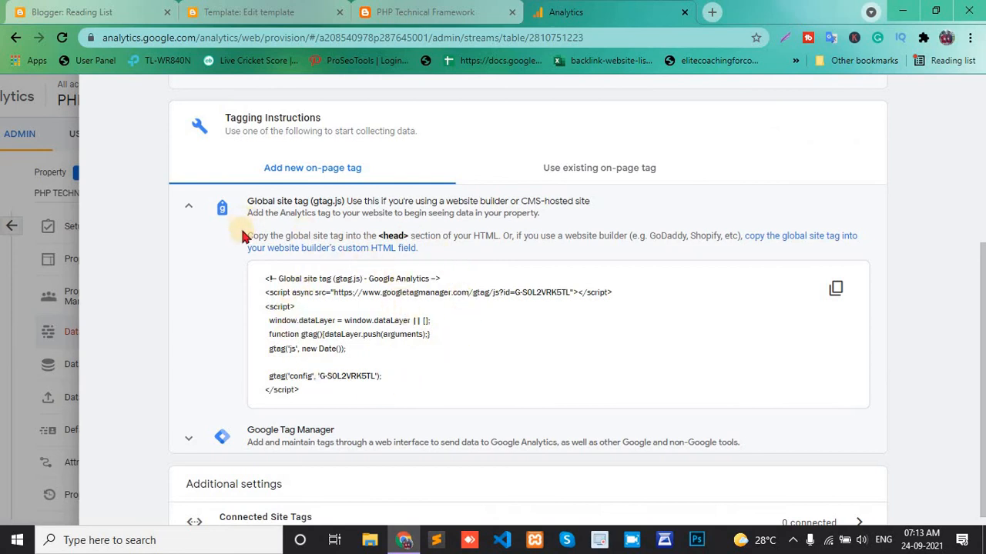
drag(276, 235, 508, 240)
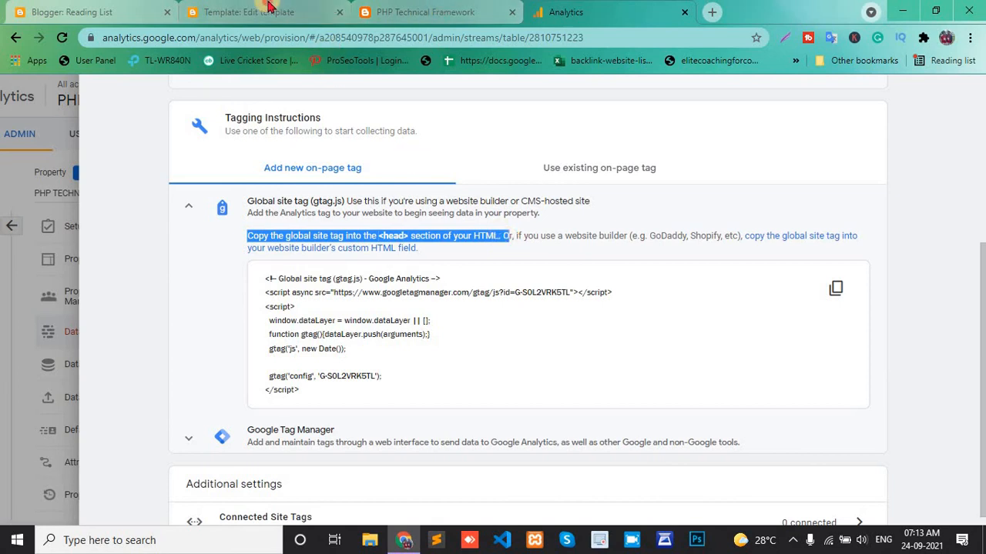
click(248, 12)
click(125, 220)
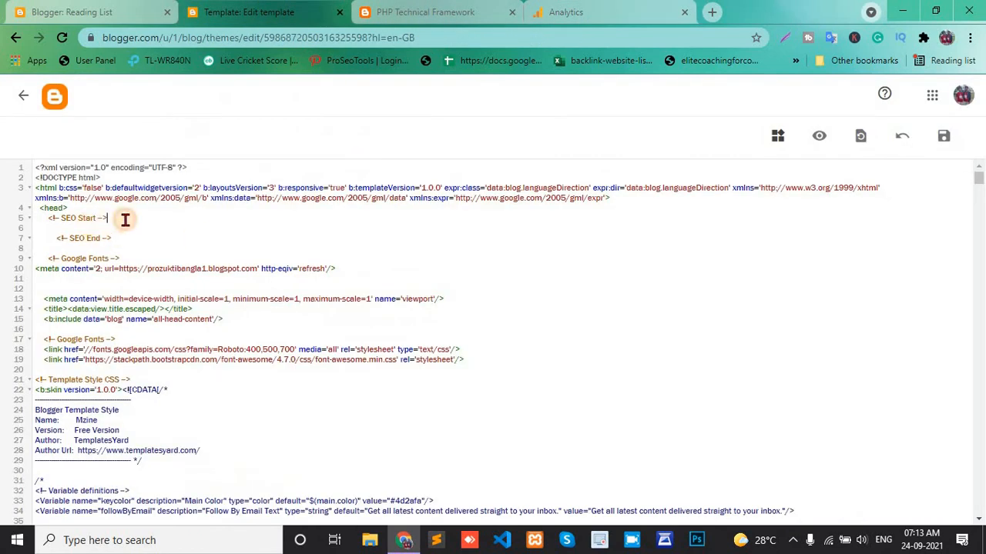
key(Return)
key(ctrl+v)
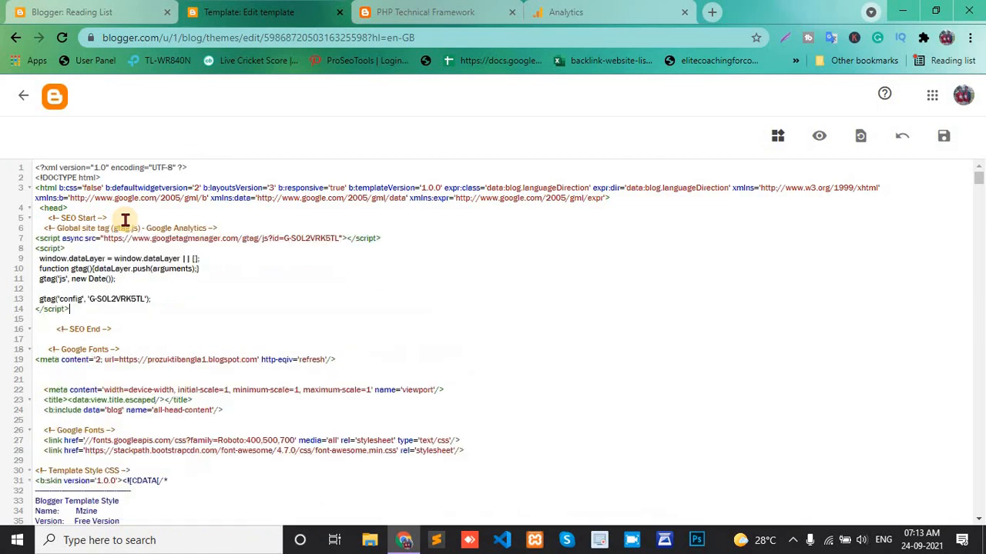
drag(70, 309, 35, 241)
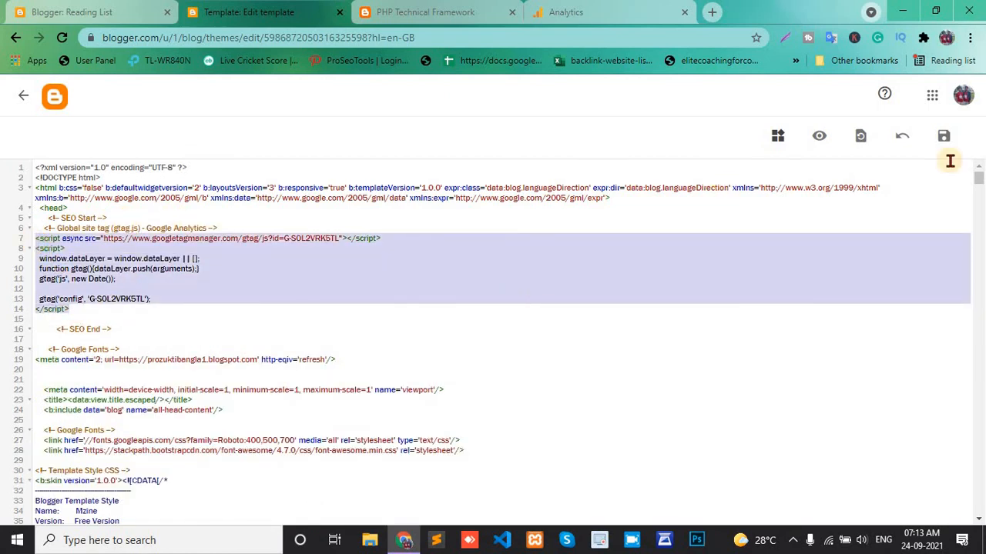
click(944, 139)
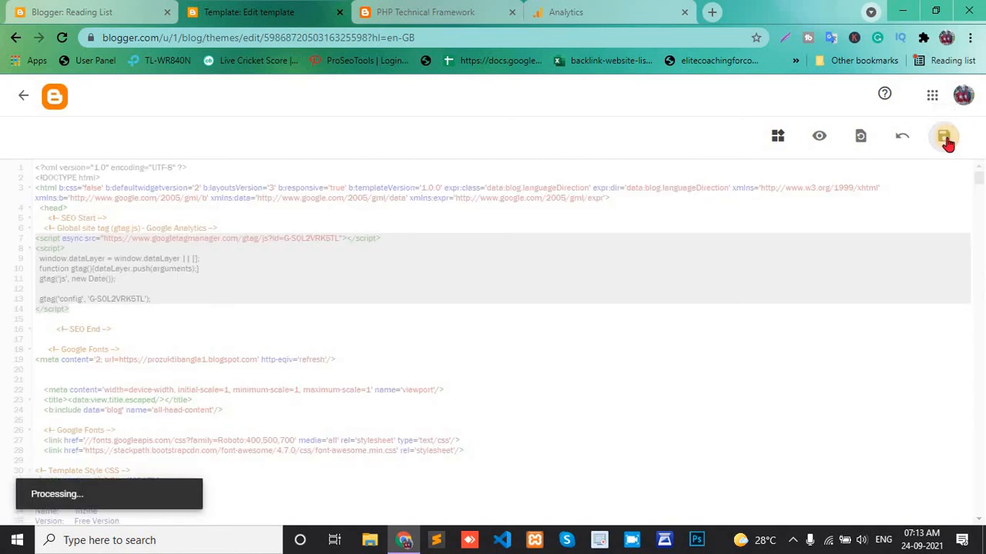
Switch back to Google Analytics and close the PHP TECHNICAL FRAMEWORK web stream details
click(620, 7)
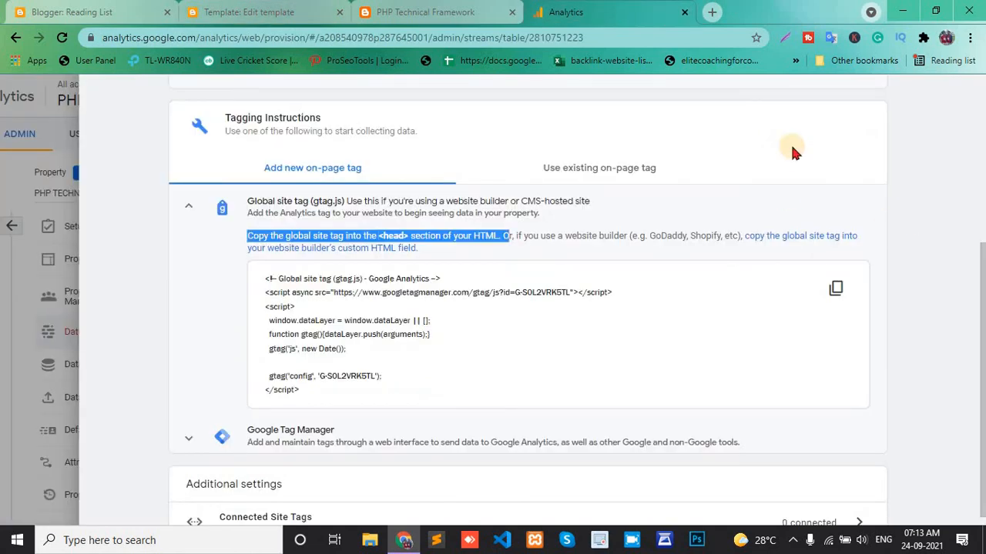
scroll(166, 135, up, 3)
scroll(158, 112, up, 1)
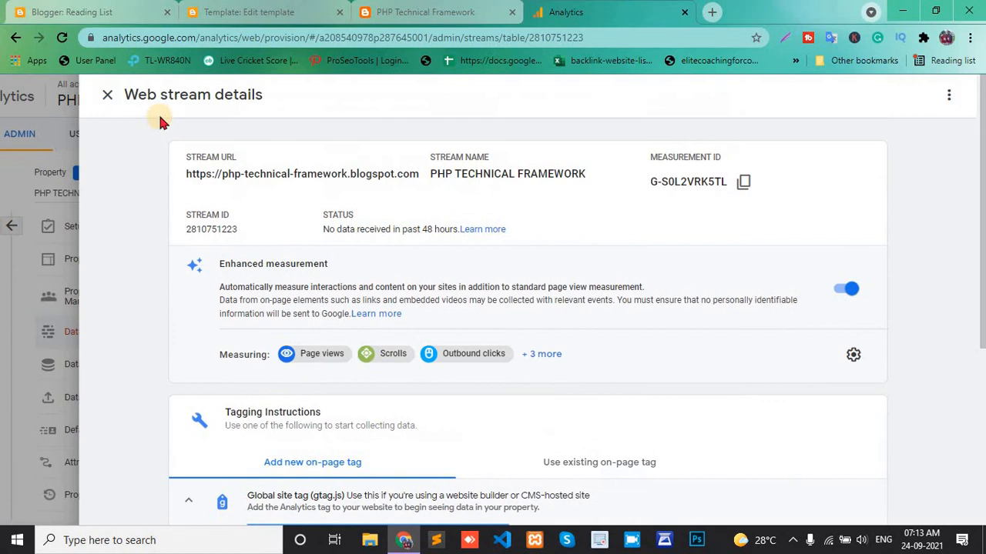
click(107, 95)
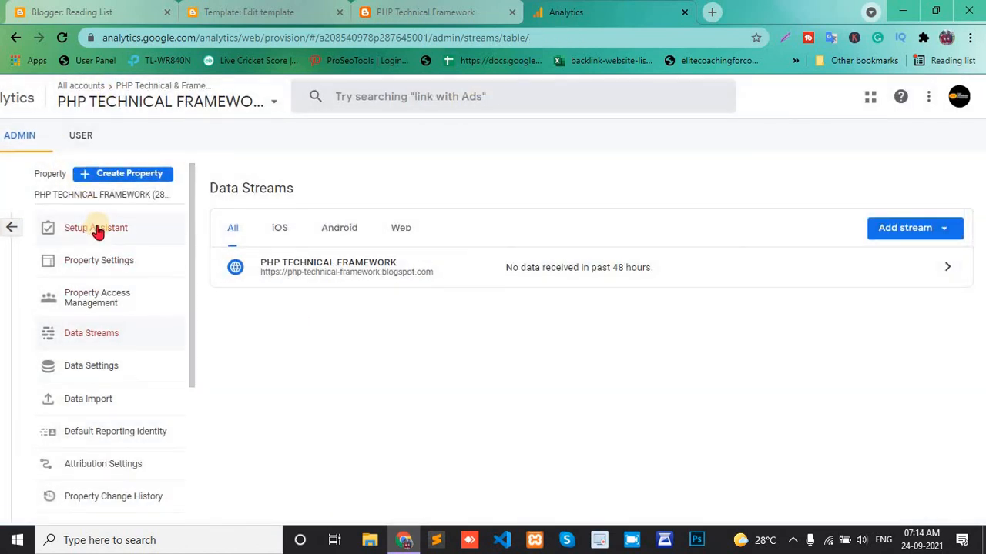
Check the list of accounts and properties, and open the Reports snapshot for PHP TECHNICAL FRAMEWORK to view its users chart
click(152, 108)
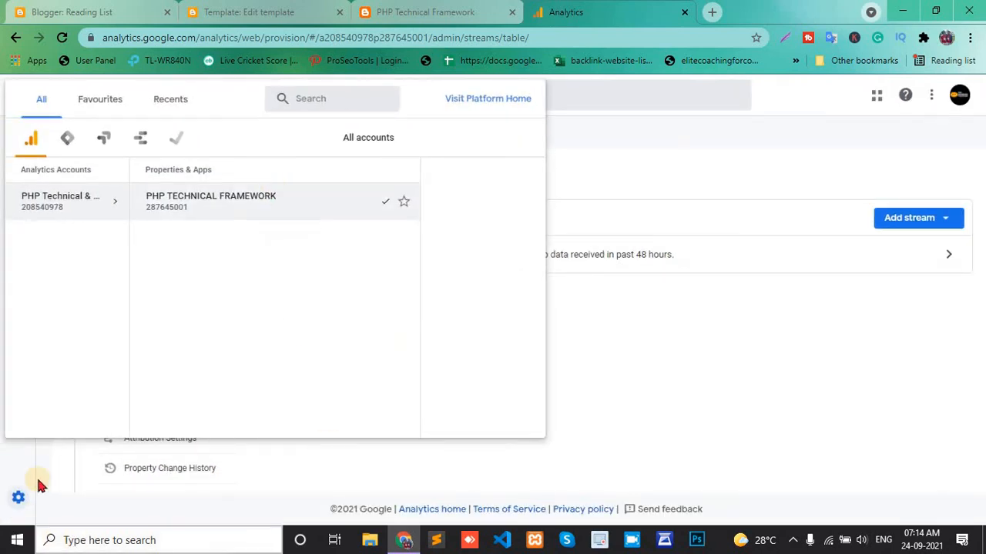
click(52, 461)
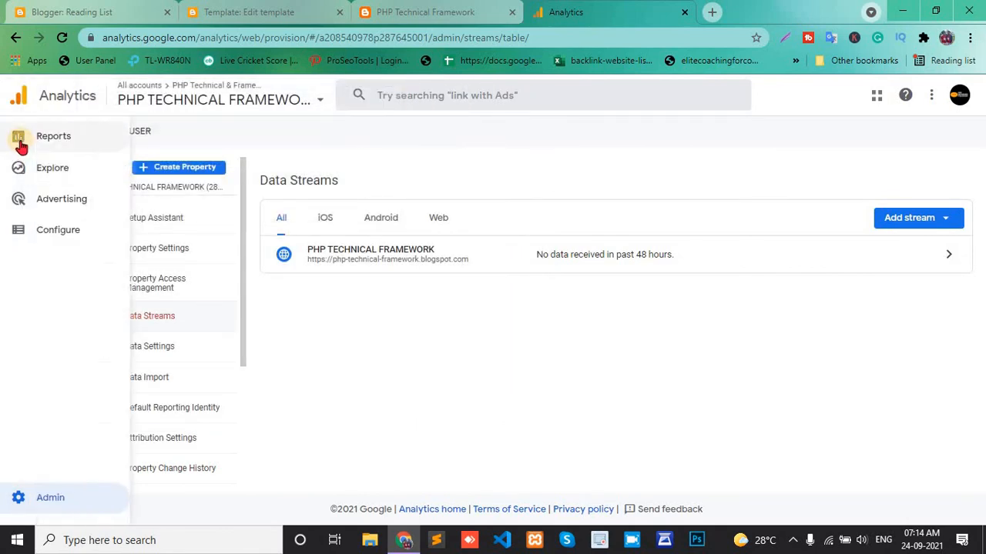
click(46, 143)
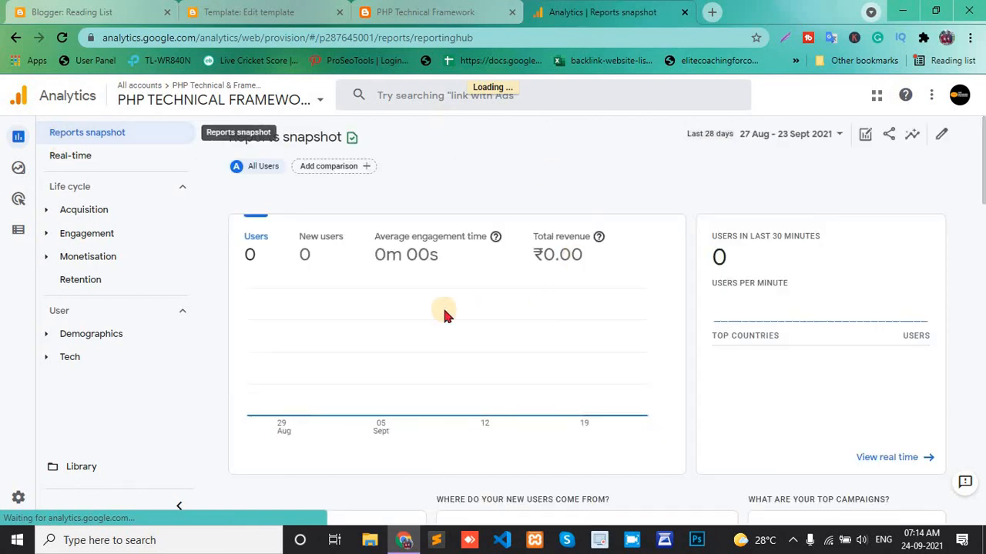
mouse_move(443, 310)
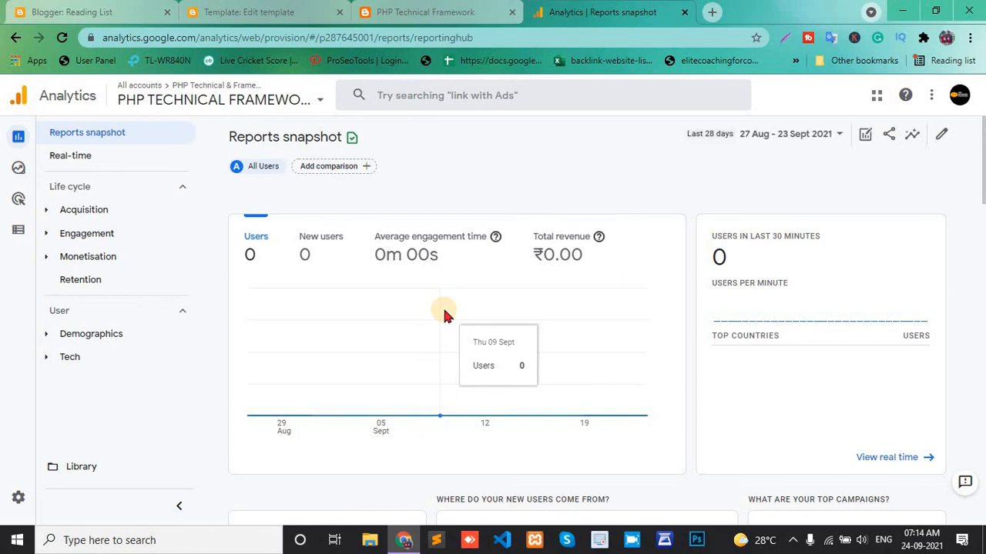